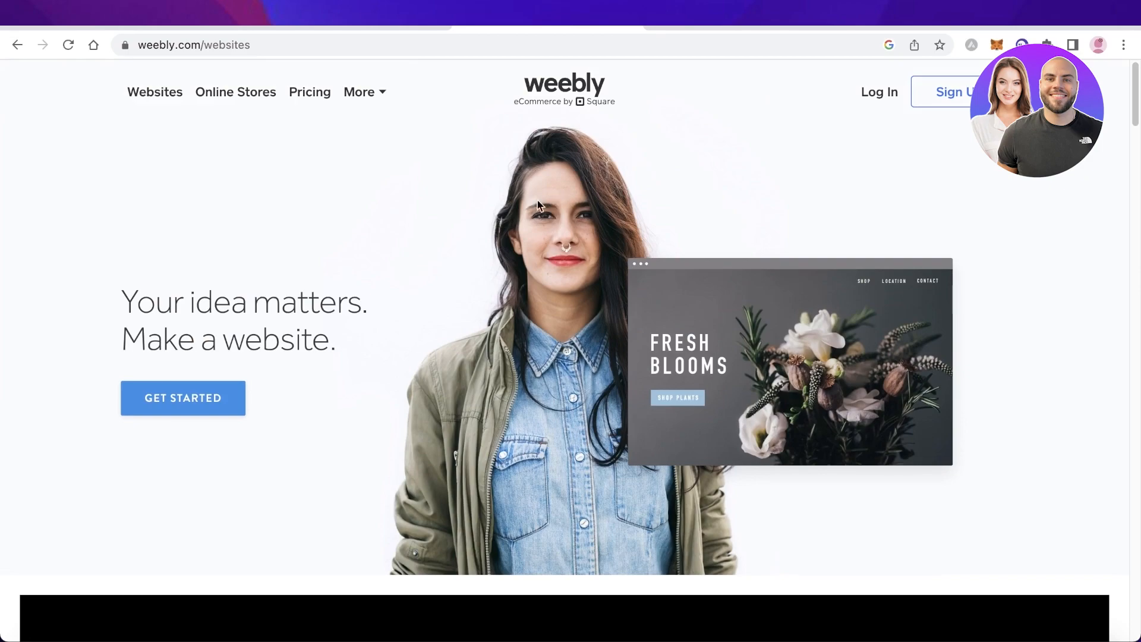
- Review the pricing plans for websites, comparing the Free, Connect, Pro and Business plans and their site features
left_click(312, 93)
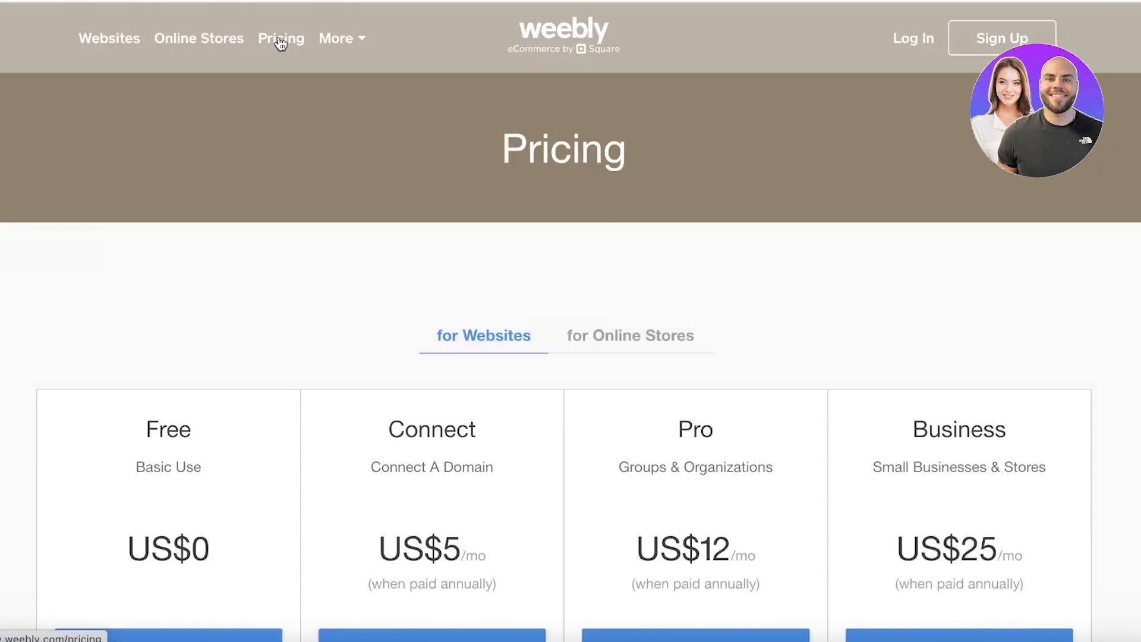
scroll(318, 107, "down", 7)
scroll(315, 113, "up", 4)
scroll(315, 113, "down", 3)
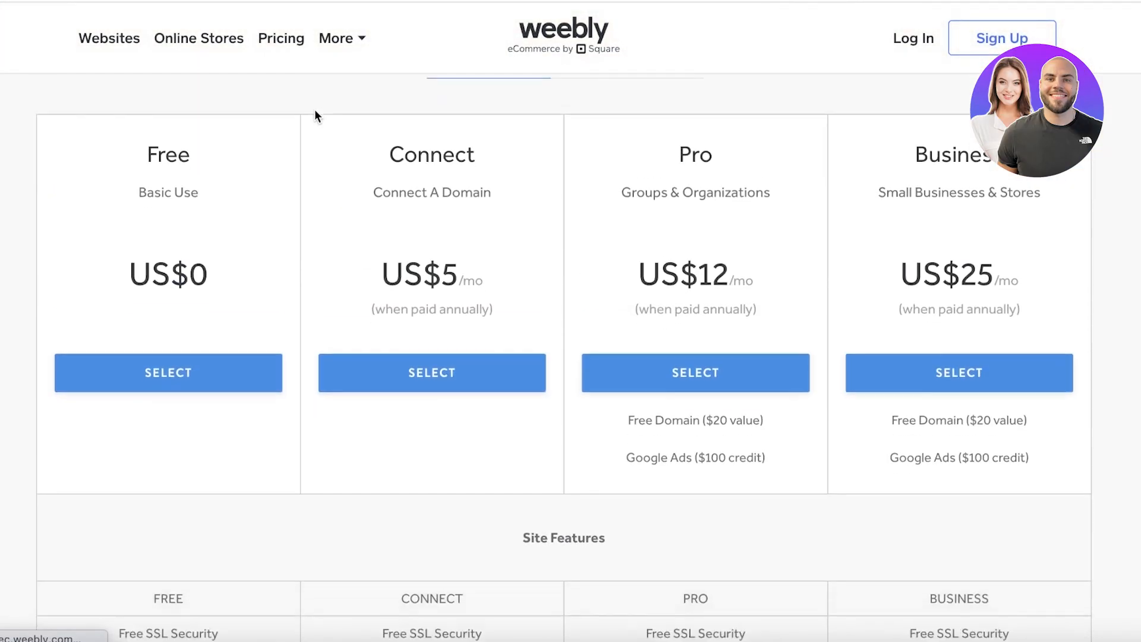
scroll(143, 75, "down", 2)
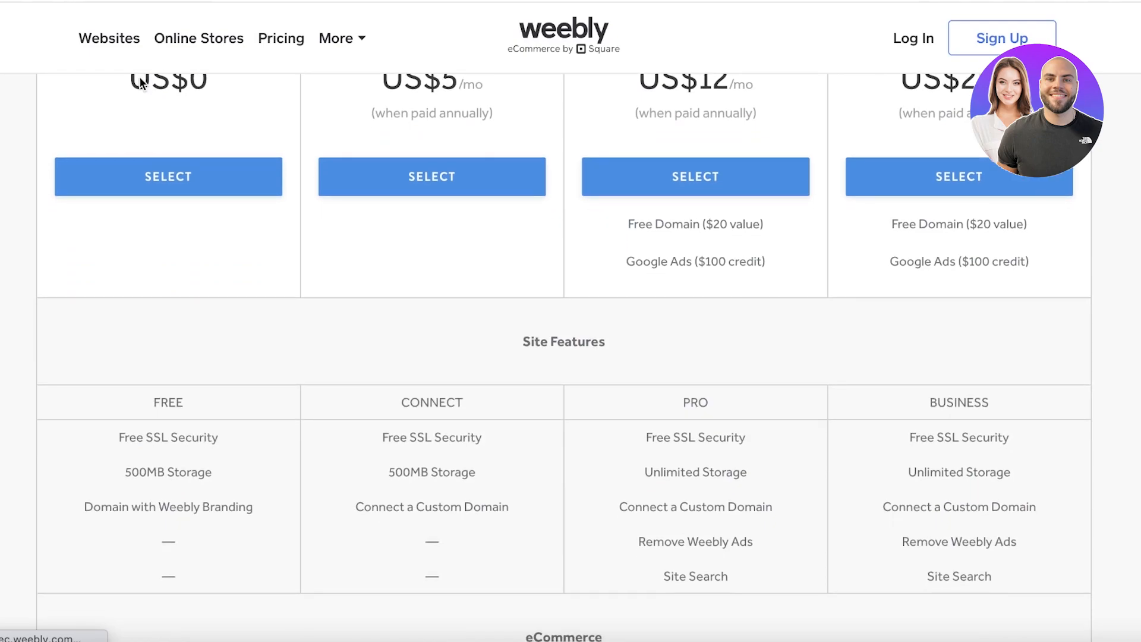
- Return to the Websites page and get started with a new account, bringing up the sign-up form
left_click(95, 38)
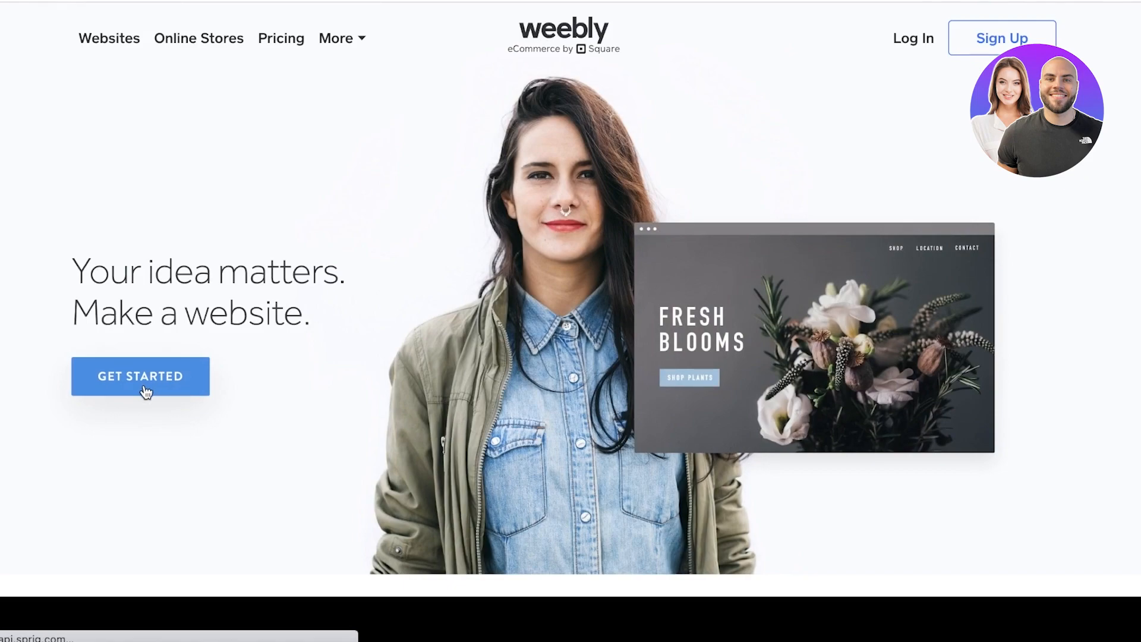
left_click(144, 389)
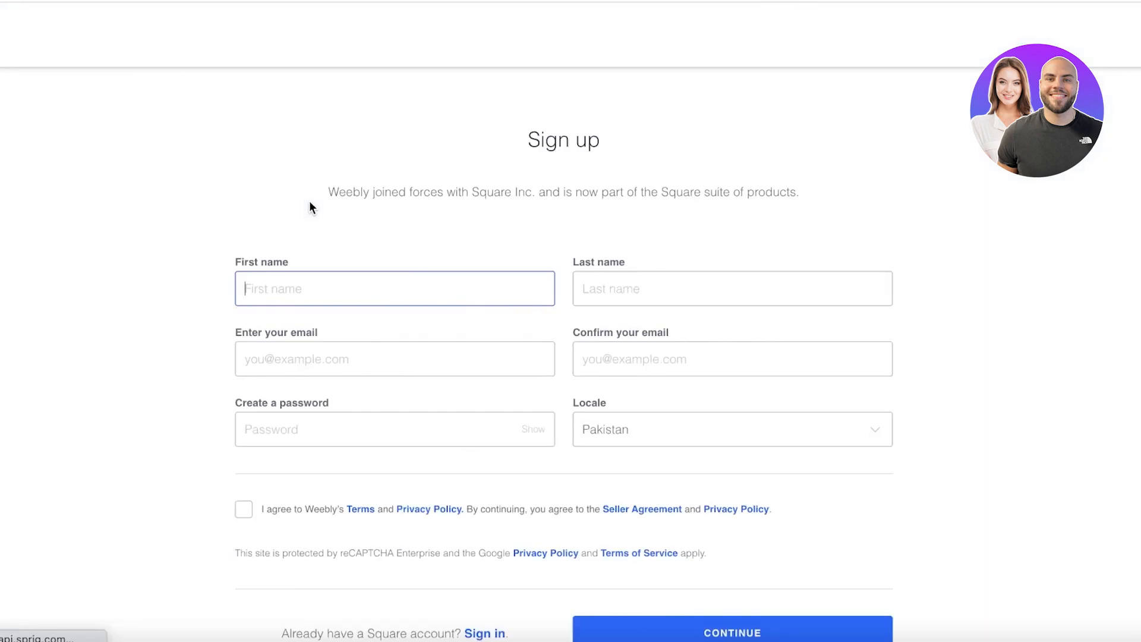
scroll(310, 203, "down", 1)
scroll(310, 203, "down", 1)
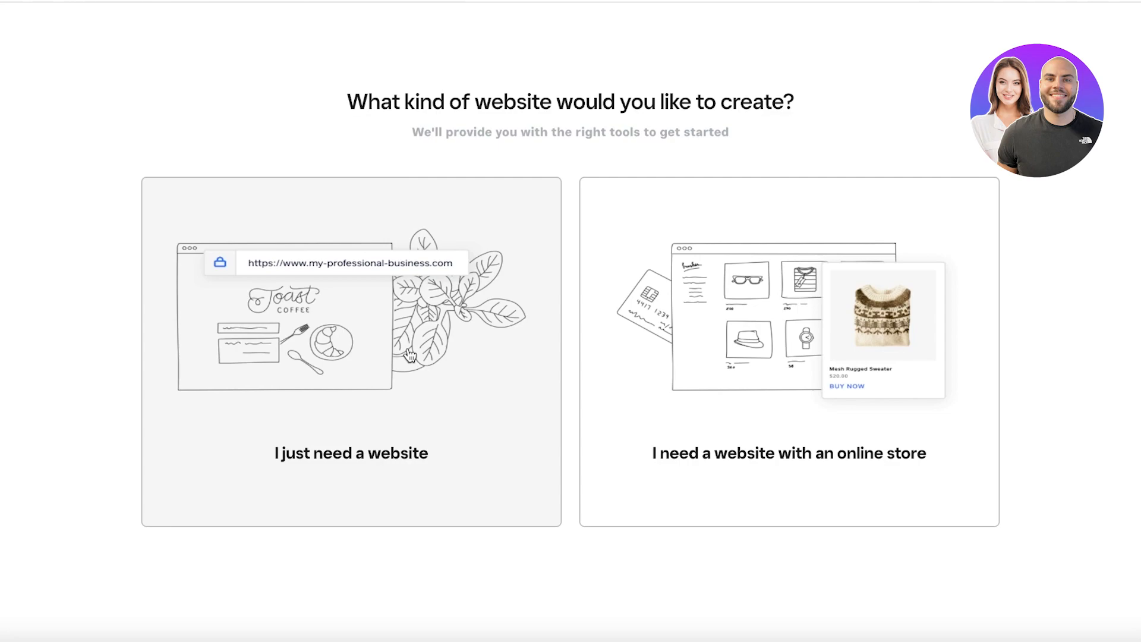
- Choose the website type without an online store and look over the Business themes
left_click(411, 356)
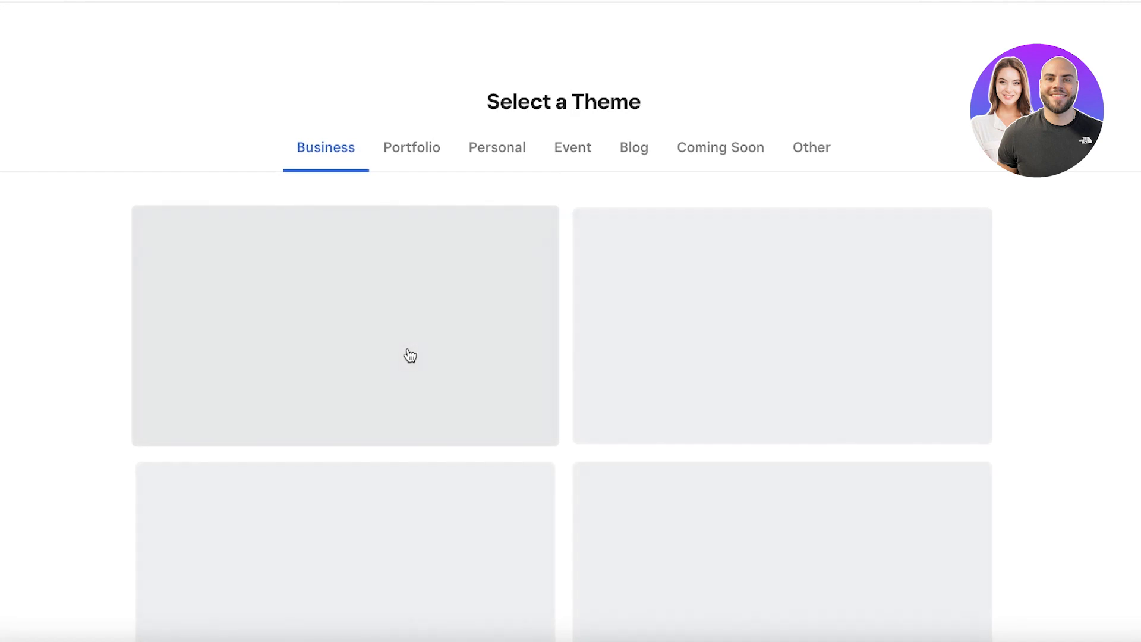
scroll(474, 336, "down", 4)
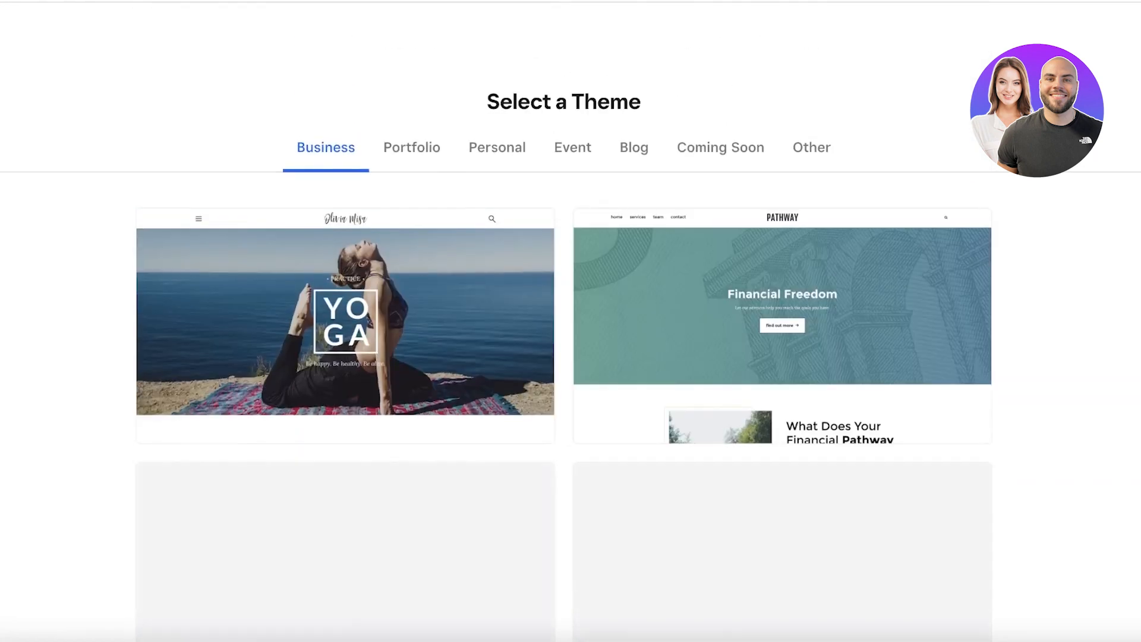
scroll(564, 356, "down", 2)
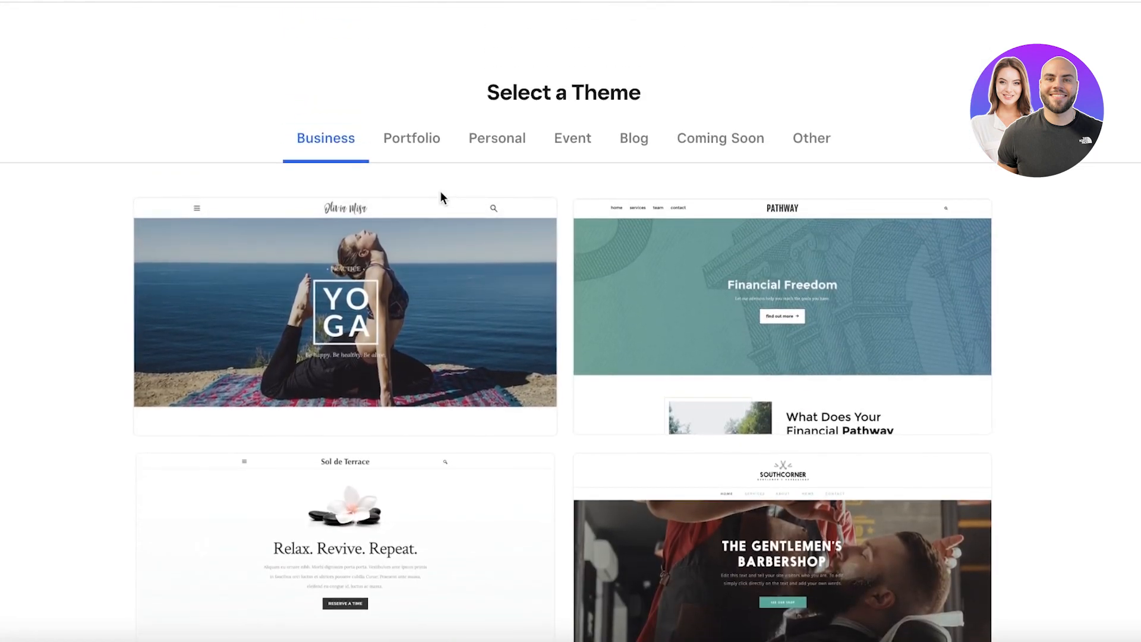
scroll(470, 199, "down", 10)
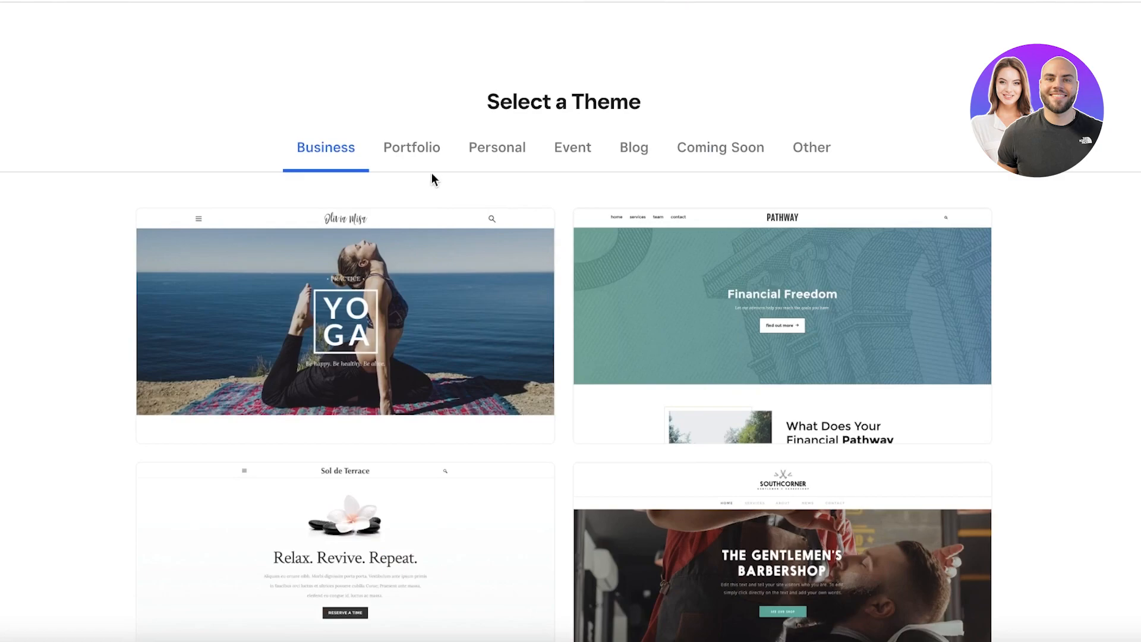
- Browse the themes in the Portfolio, Personal, Event, Other, Coming Soon and Blog categories
left_click(419, 156)
left_click(528, 149)
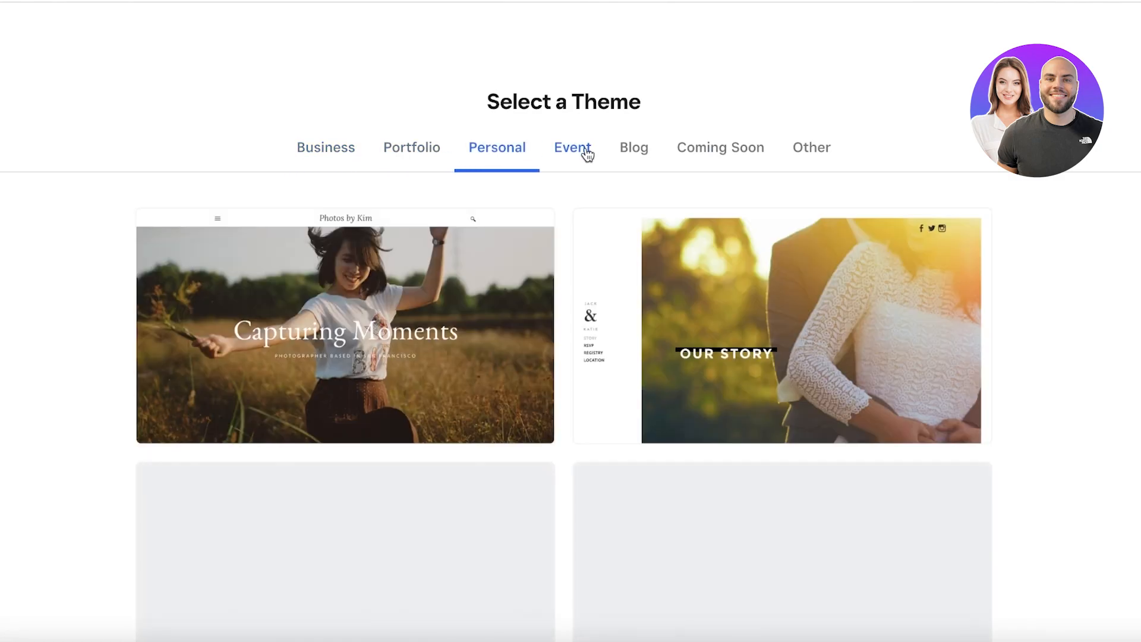
left_click(588, 156)
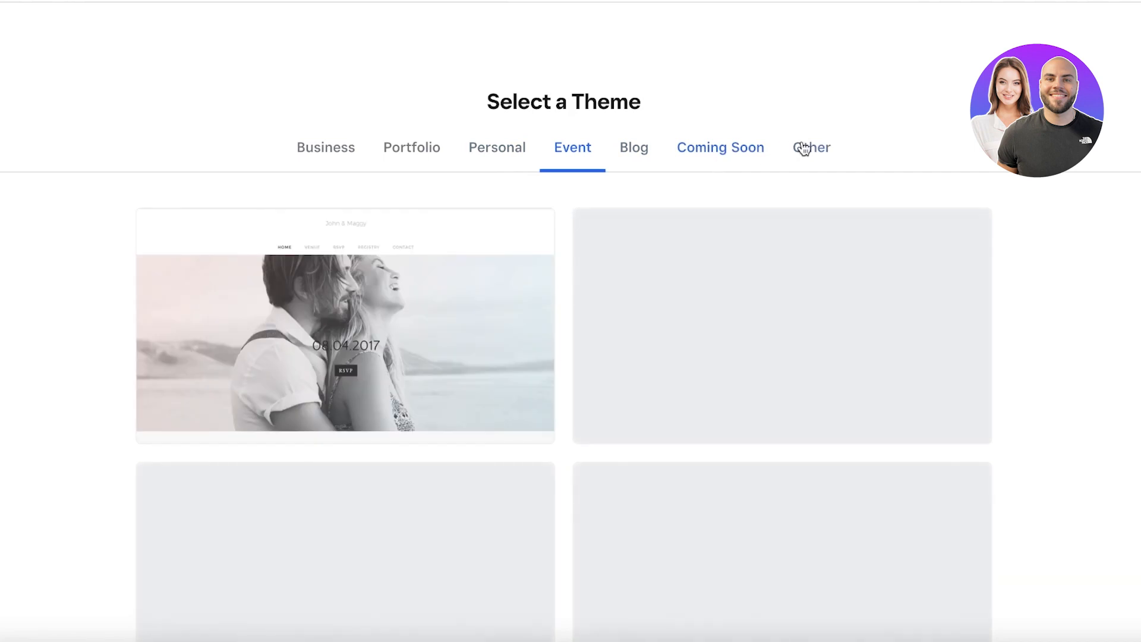
left_click(806, 149)
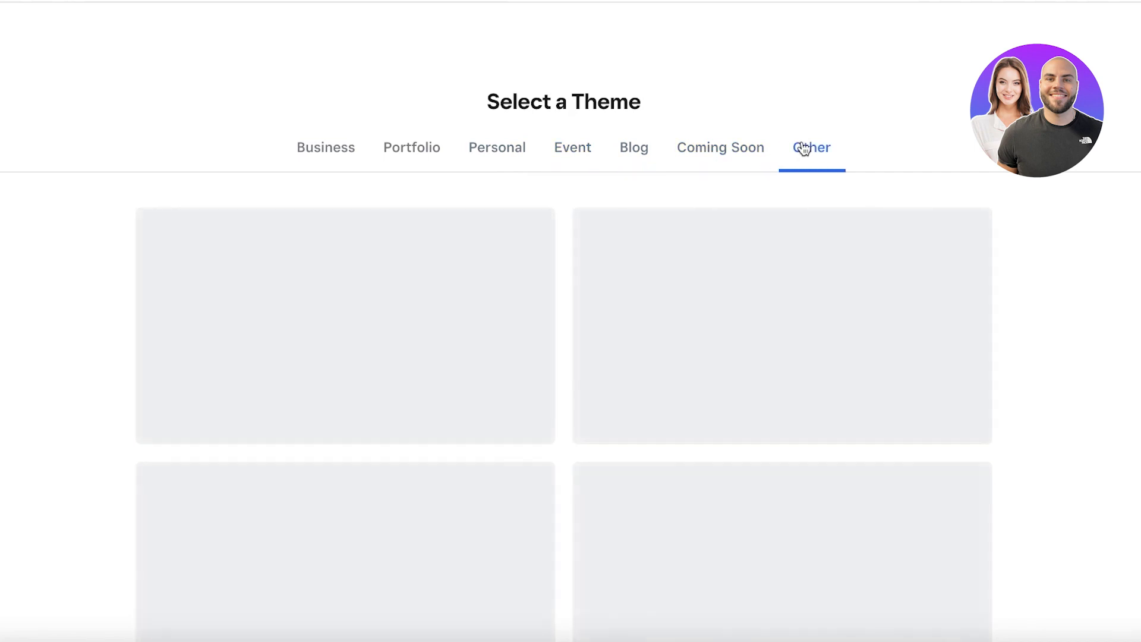
scroll(803, 148, "down", 10)
left_click(739, 151)
left_click(617, 150)
scroll(617, 151, "down", 4)
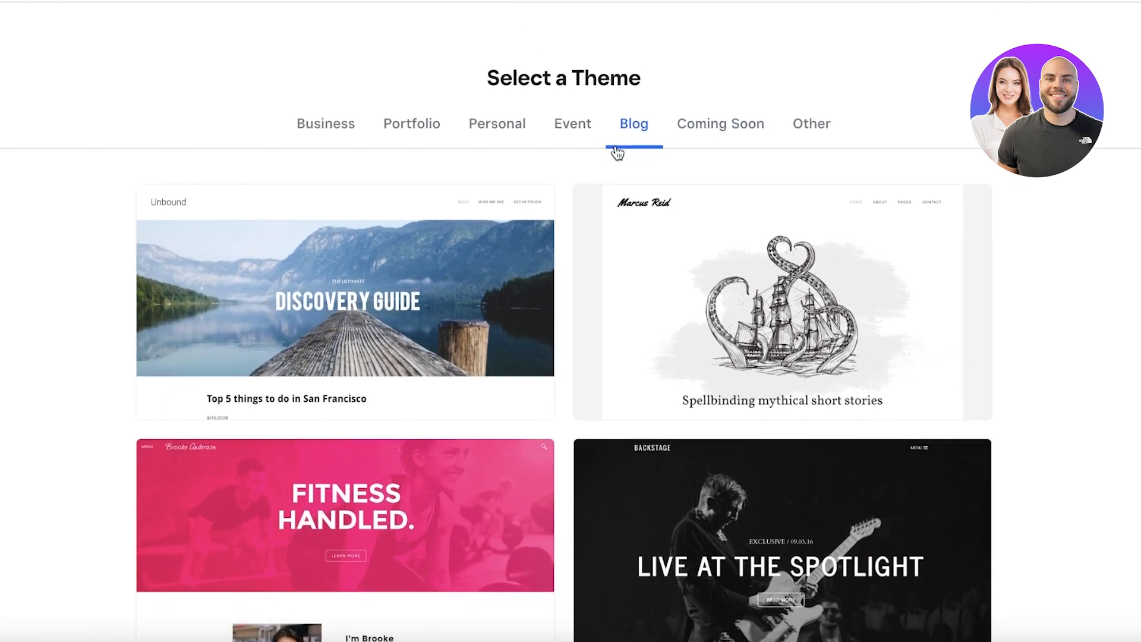
scroll(419, 226, "up", 3)
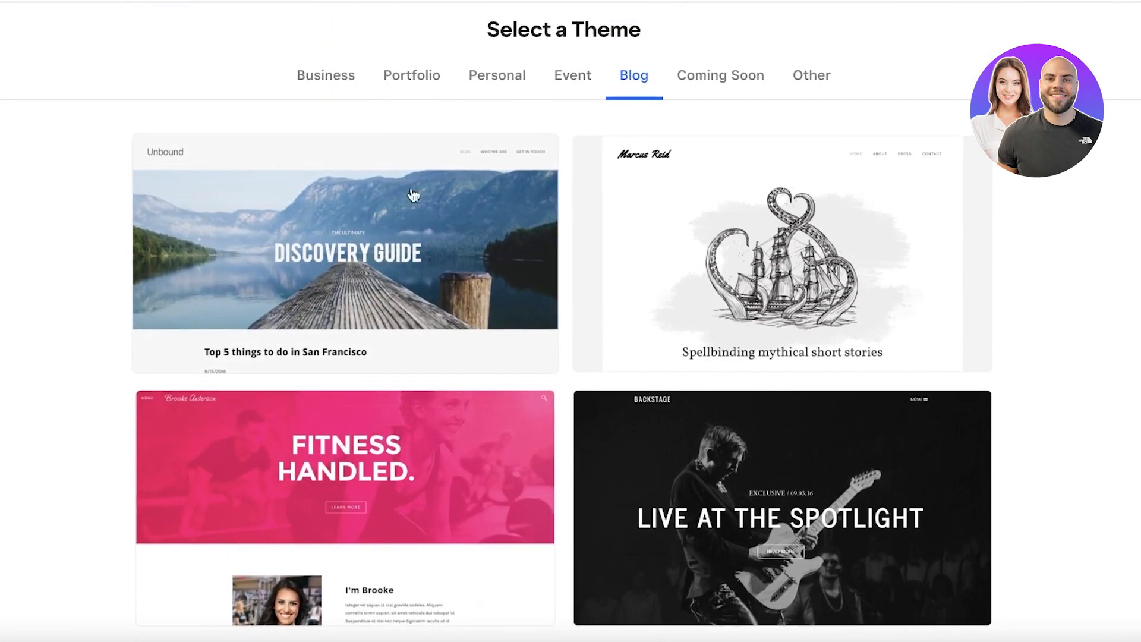
- Look through all the themes in the Personal category
left_click(434, 70)
left_click(479, 79)
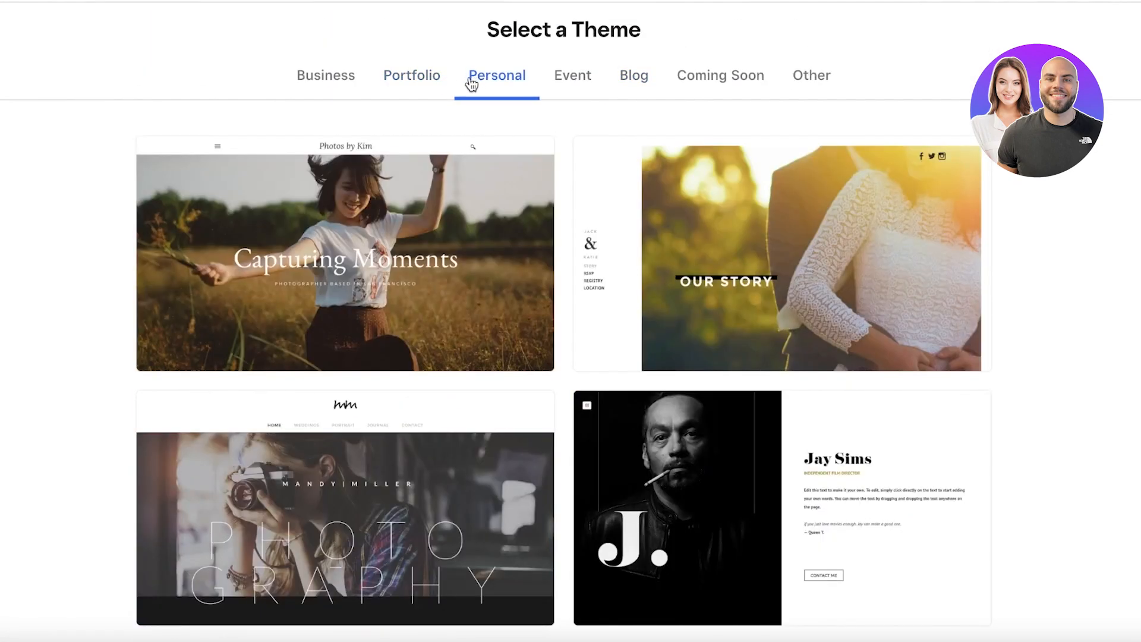
scroll(448, 109, "down", 3)
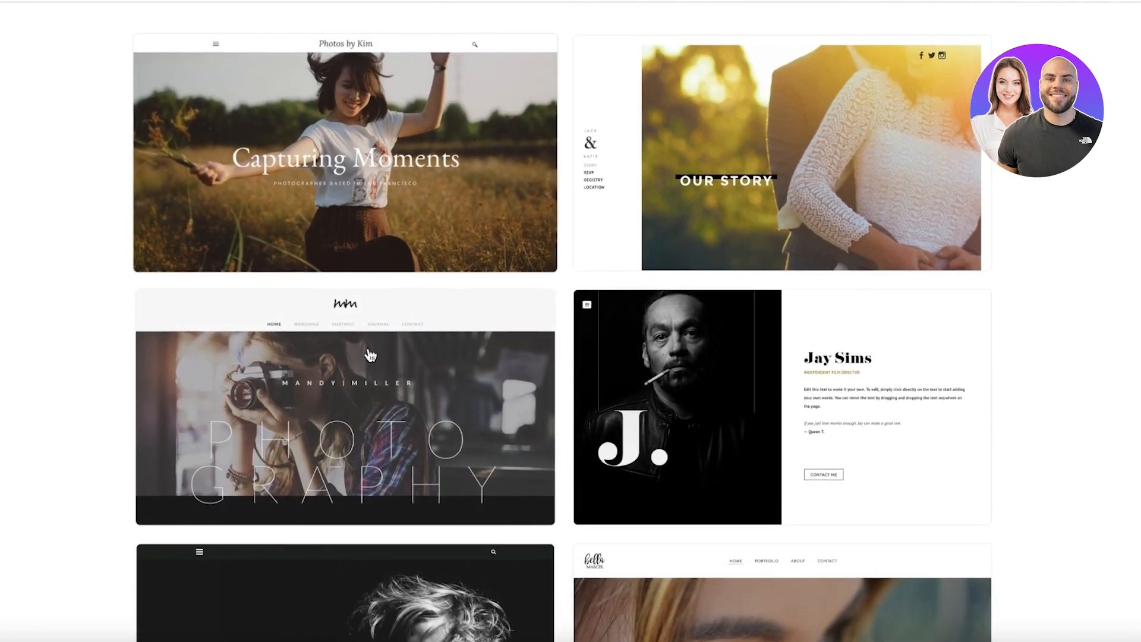
scroll(722, 170, "down", 7)
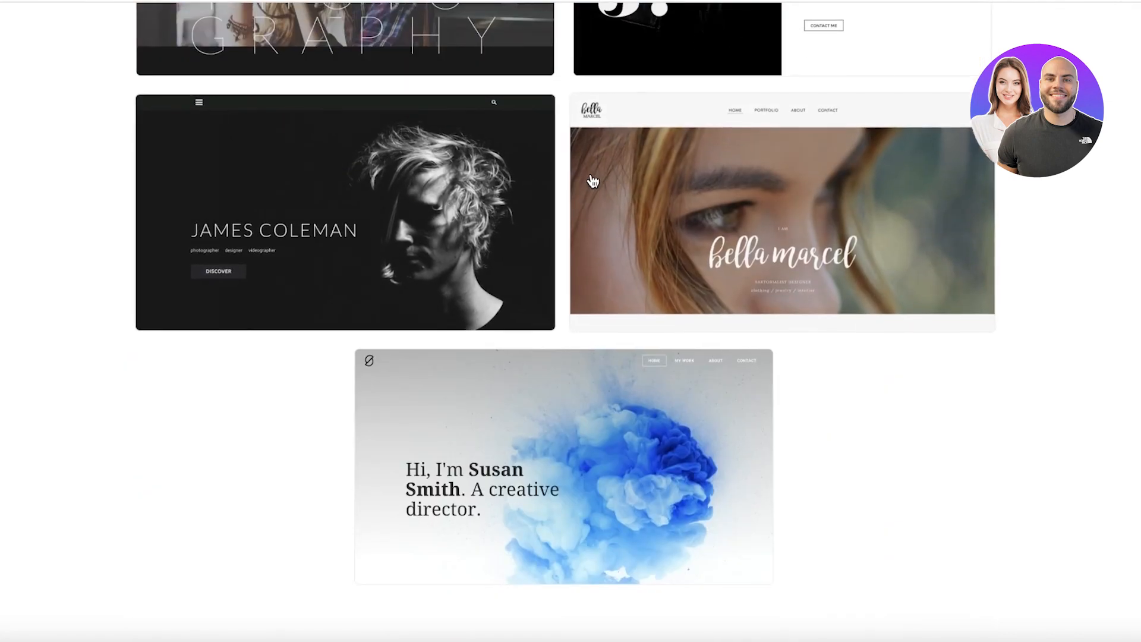
scroll(592, 178, "up", 10)
- Pick the Modus Operandi theme from the Portfolio category and start editing the site with it
left_click(409, 147)
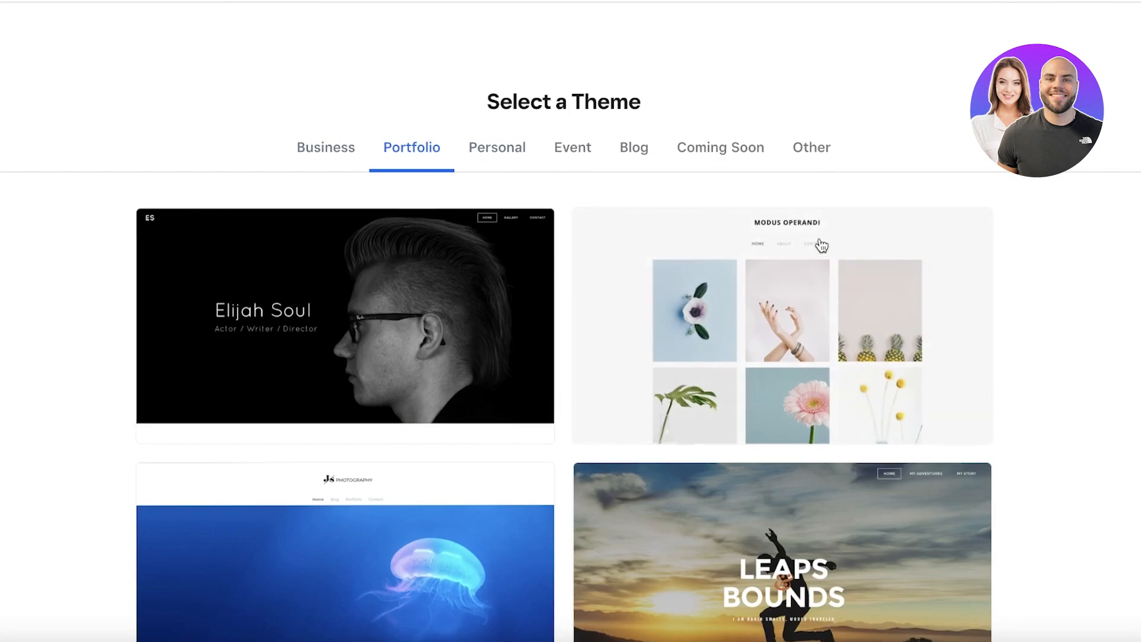
scroll(1056, 220, "down", 3)
scroll(1054, 215, "down", 9)
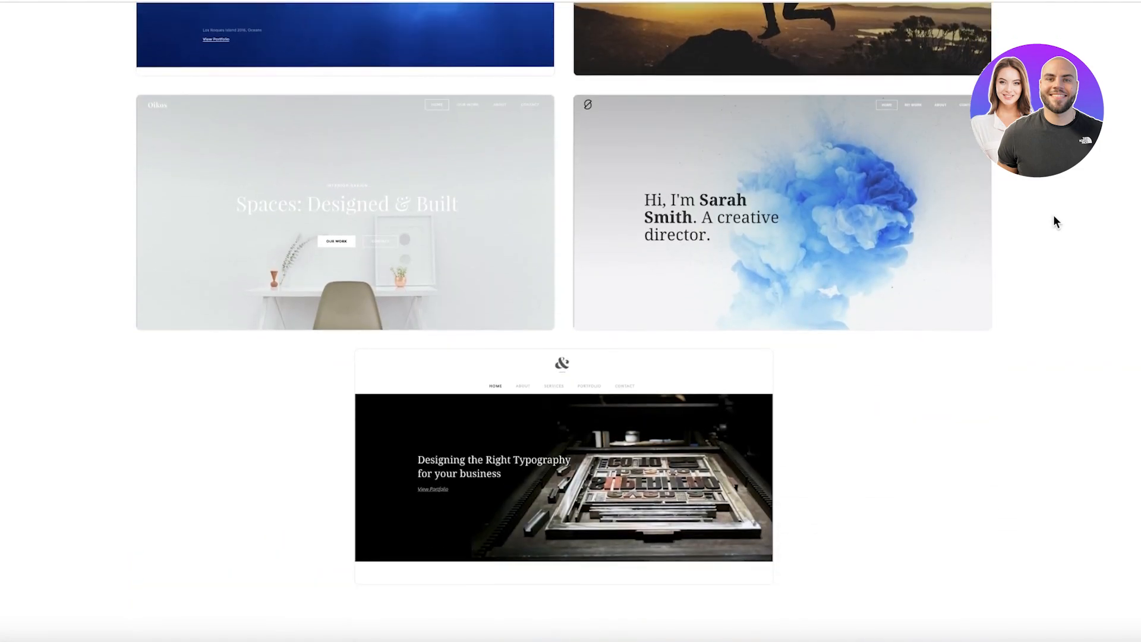
scroll(1055, 221, "up", 12)
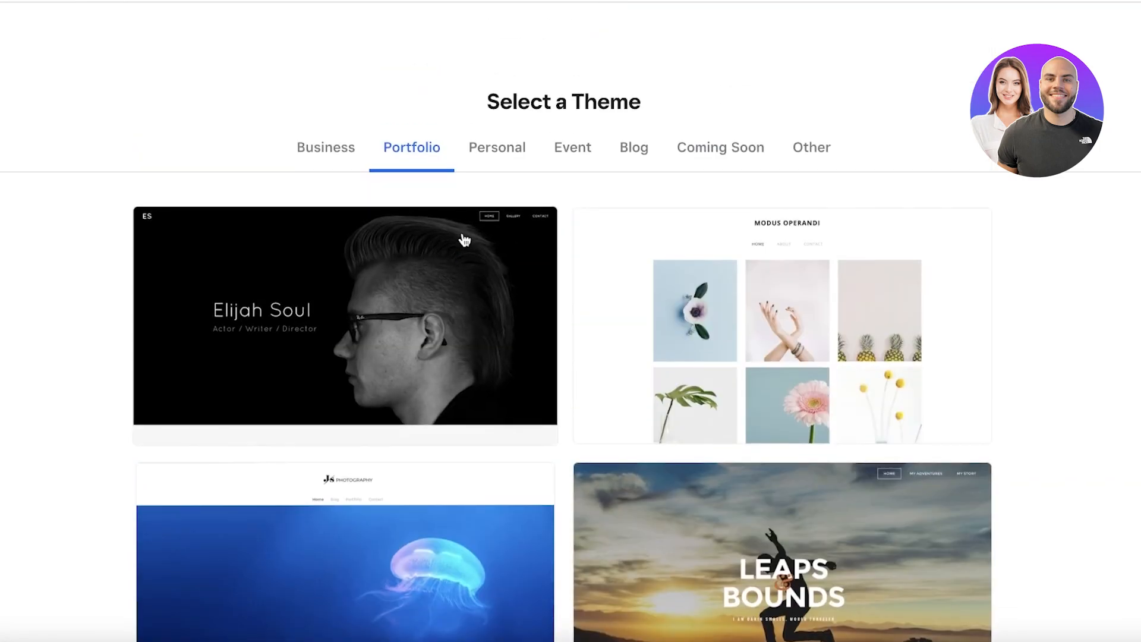
scroll(824, 257, "down", 3)
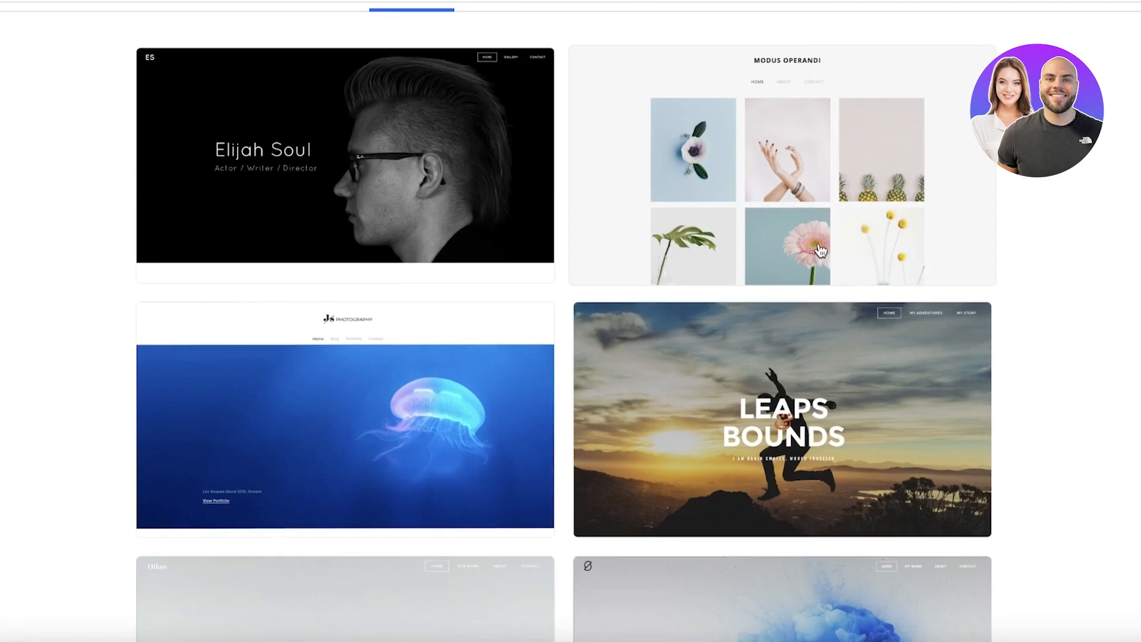
left_click(819, 249)
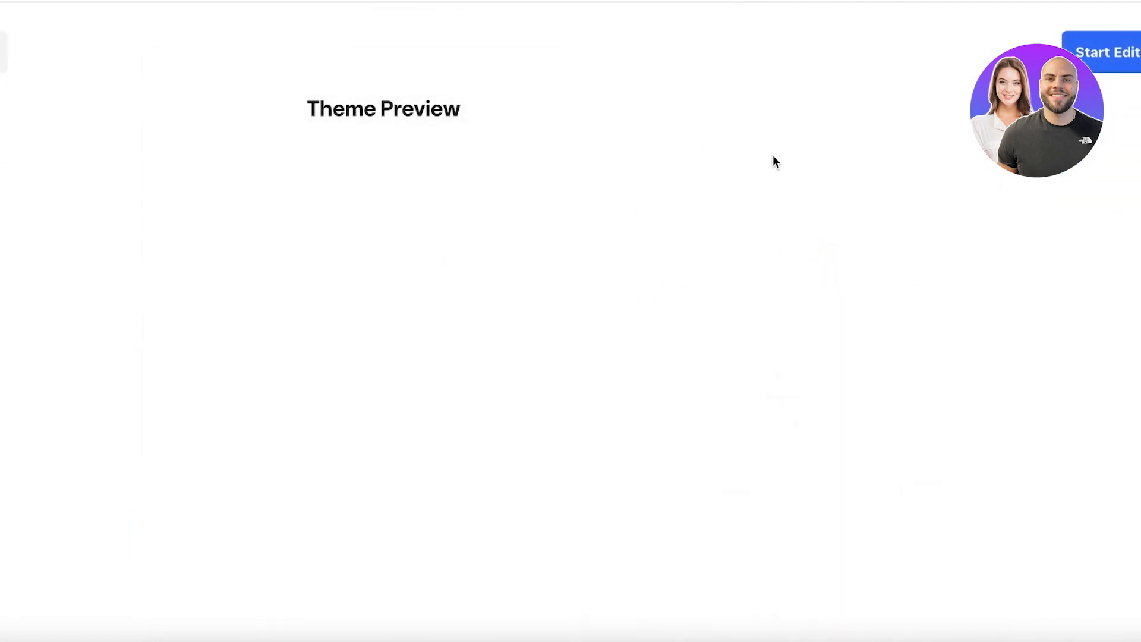
left_click(1109, 50)
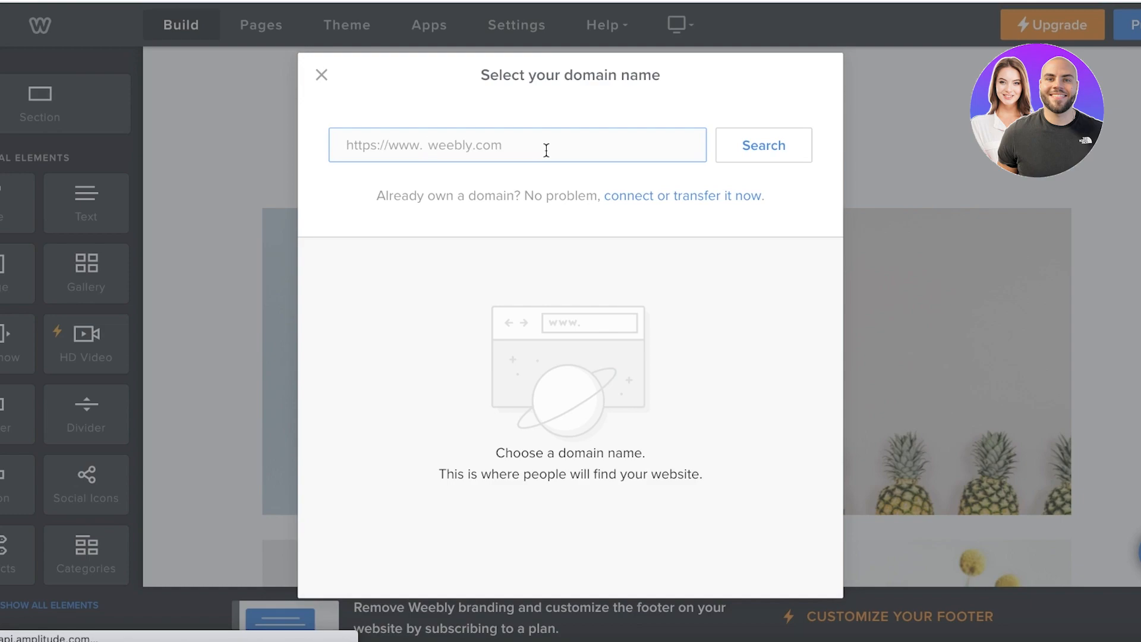
- Search for the domain name janesphotoshop and set up the free subdomain janesphotoshop.weebly.com for the site
type("janesphotoshop")
left_click(736, 146)
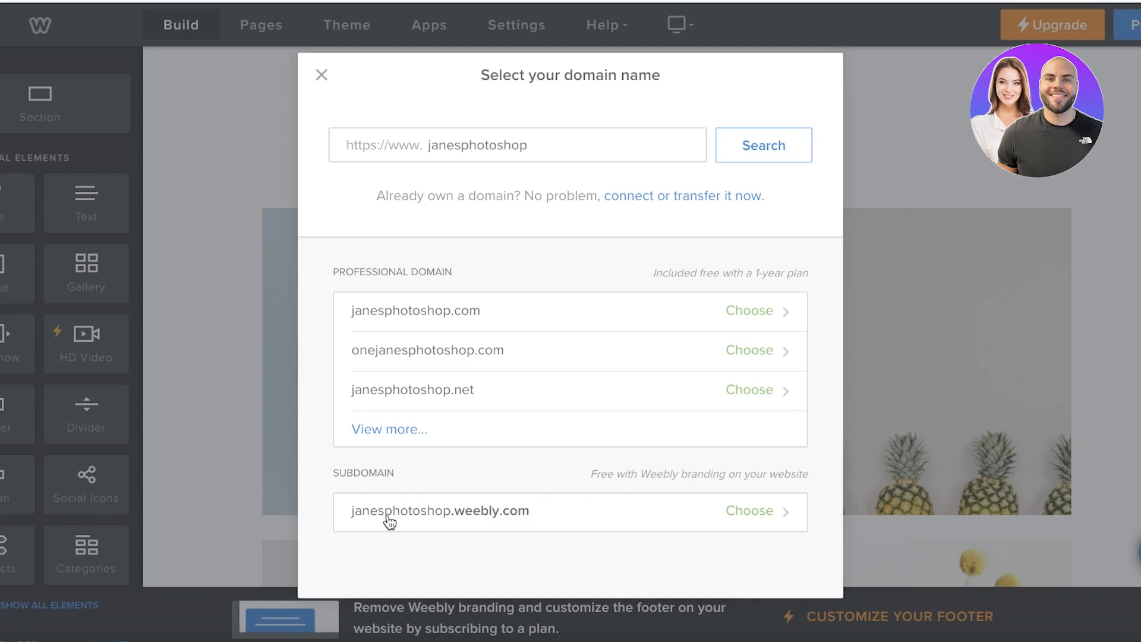
left_click(519, 523)
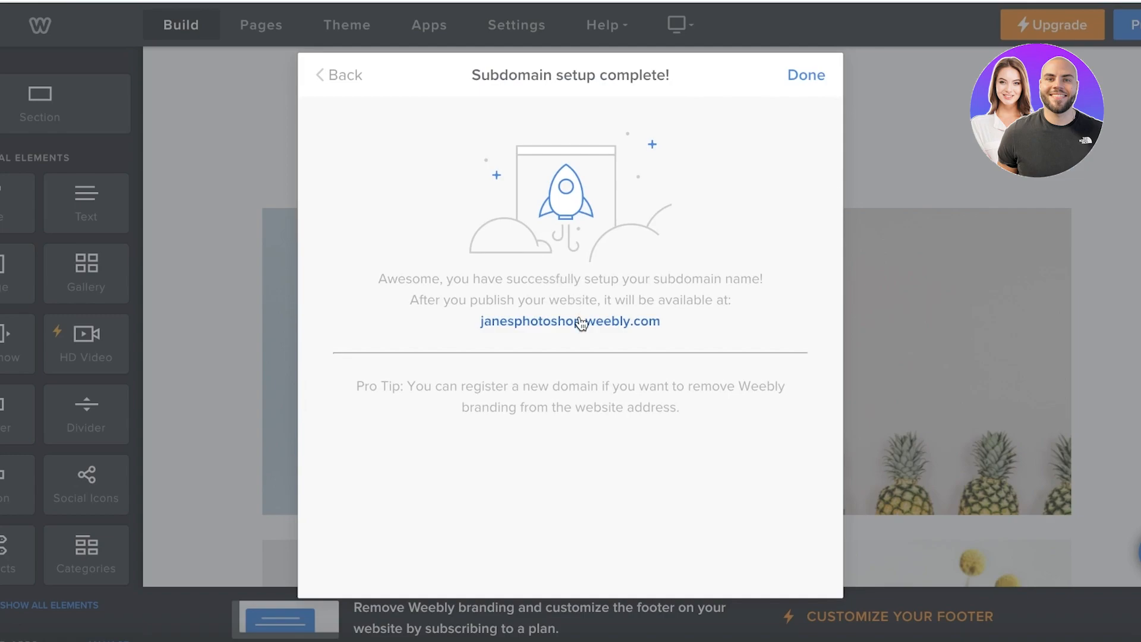
left_click(794, 76)
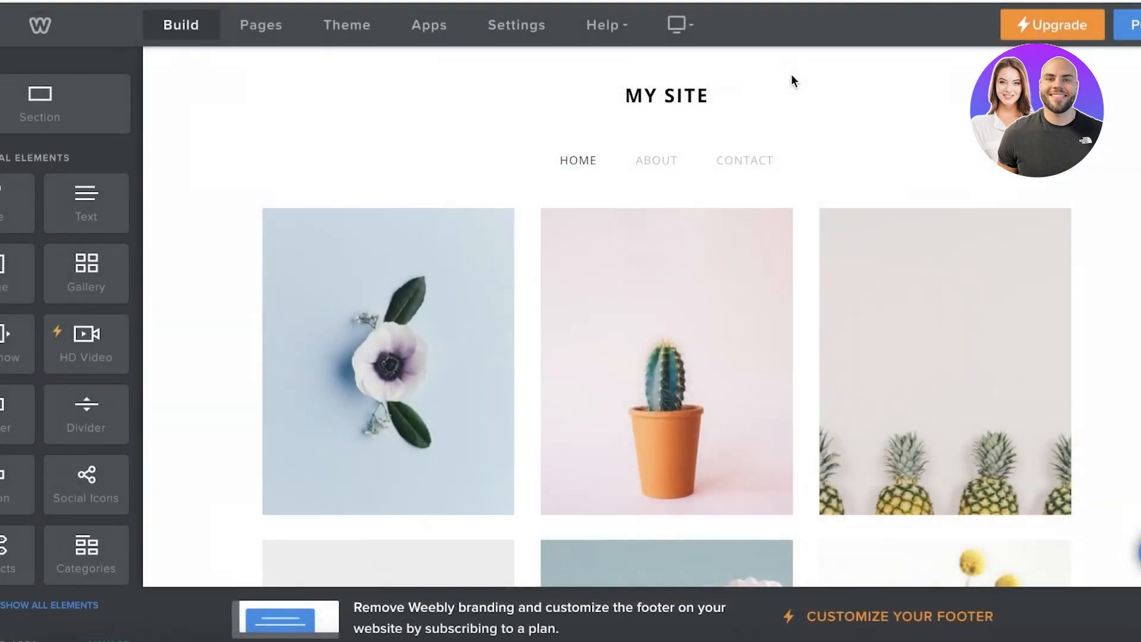
scroll(852, 136, "down", 12)
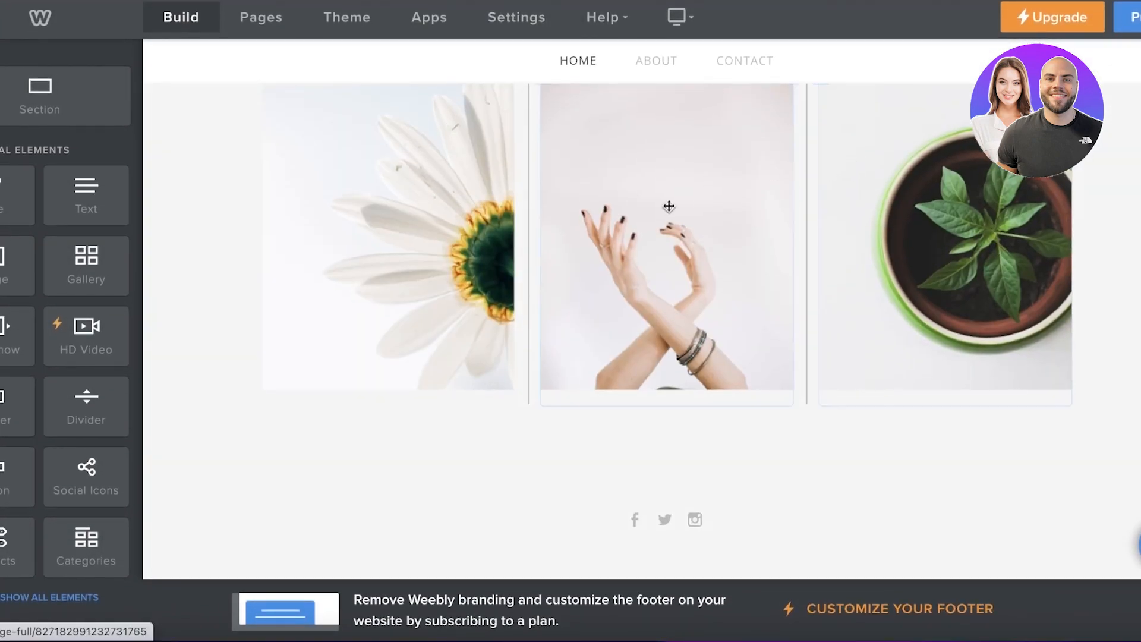
scroll(683, 205, "up", 12)
left_click(670, 83)
triple_click(670, 83)
left_click(855, 100)
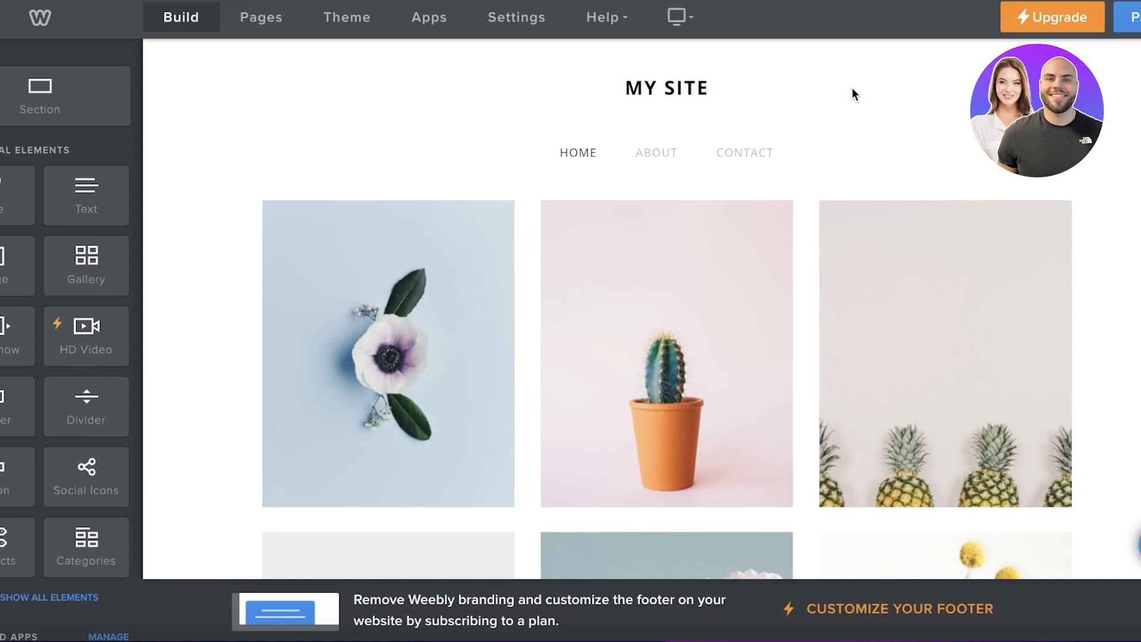
left_click(694, 86)
double_click(694, 86)
left_click(694, 86)
double_click(694, 86)
left_click(575, 234)
left_click(922, 331)
- Replace the site title text in the header with JANES PHOTOSHOP
left_click(660, 83)
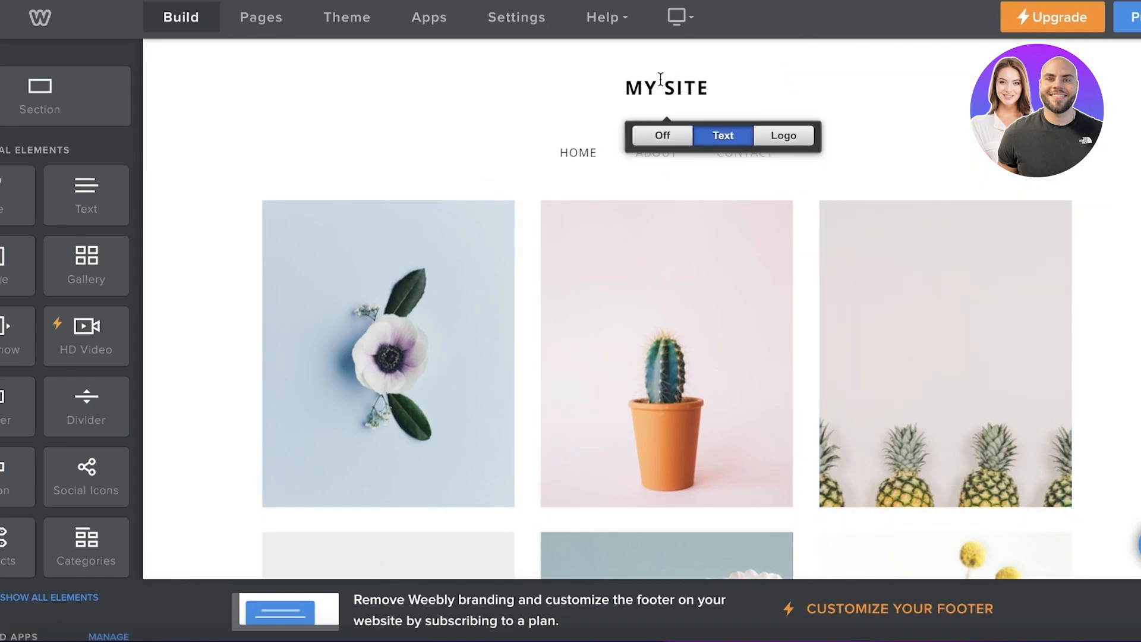
triple_click(660, 80)
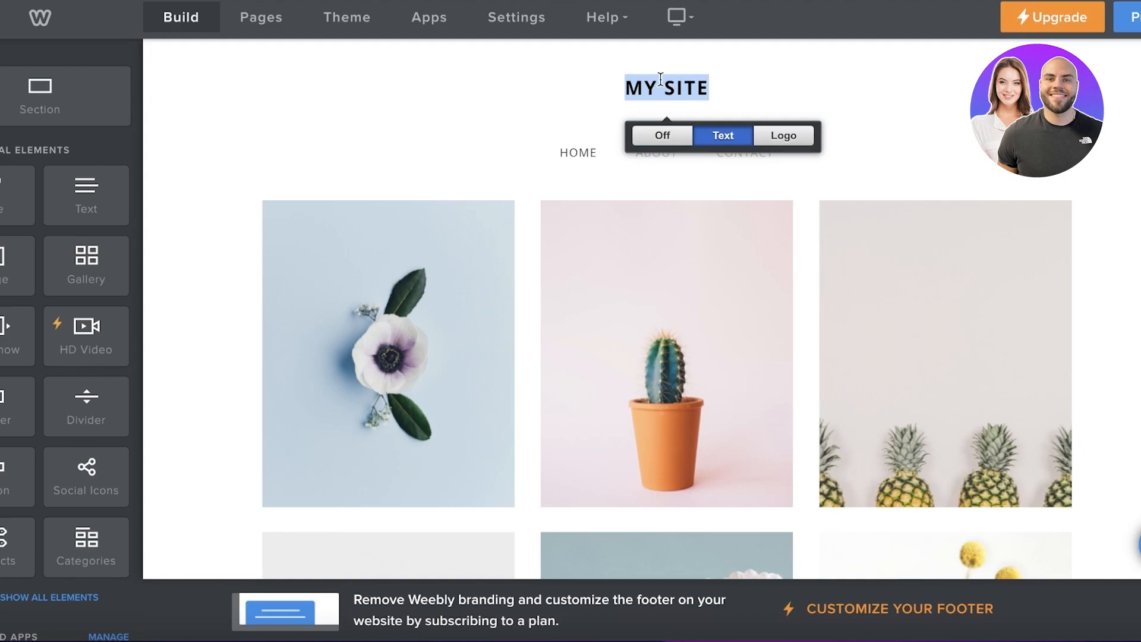
type("JANES PHOTOSHOP")
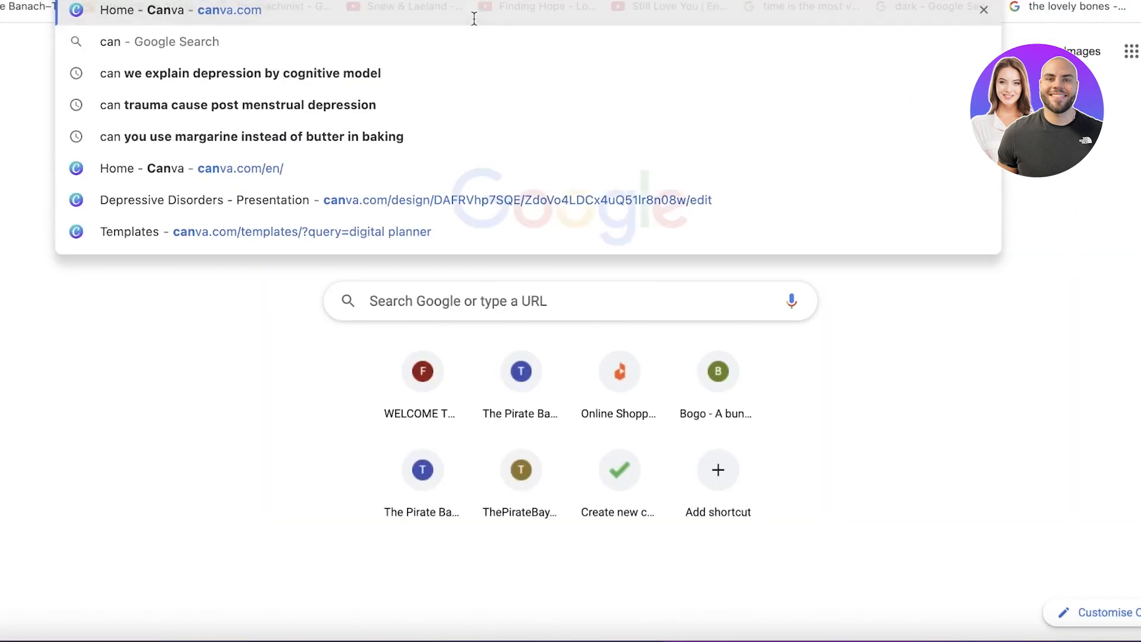
- Switch to Canva in the browser and search its content for logo templates
key("Return")
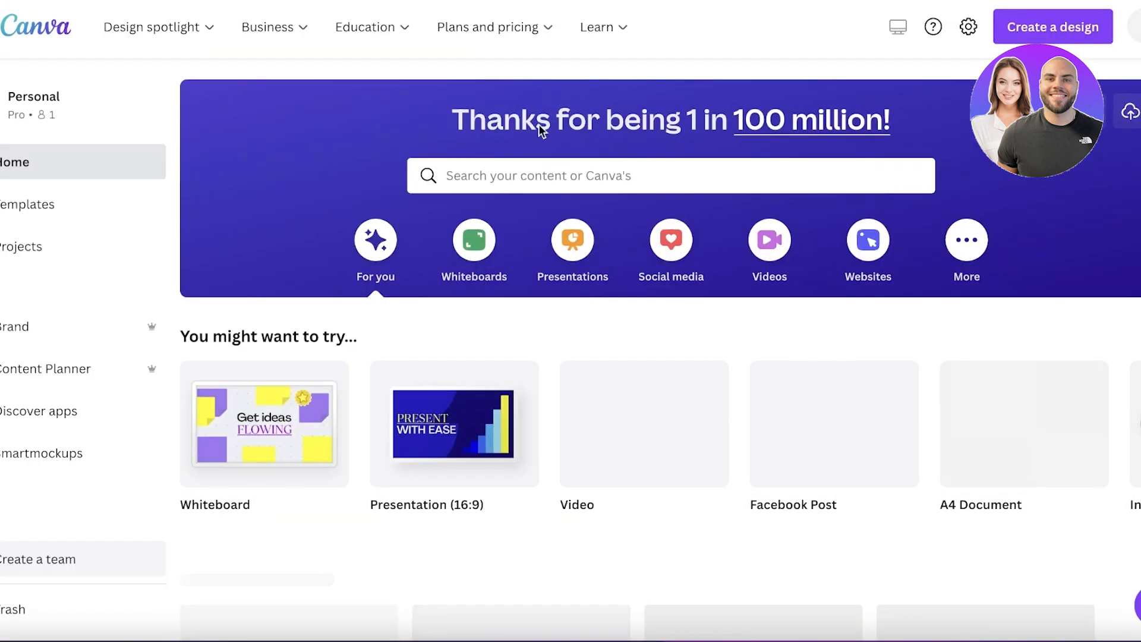
left_click(637, 168)
type("lgoo")
key("BackSpace")
key("BackSpace")
key("BackSpace")
type("ogo")
key("Return")
- Browse the logo templates and open the Black White Simple Photography Logo template for editing
scroll(670, 87, "down", 10)
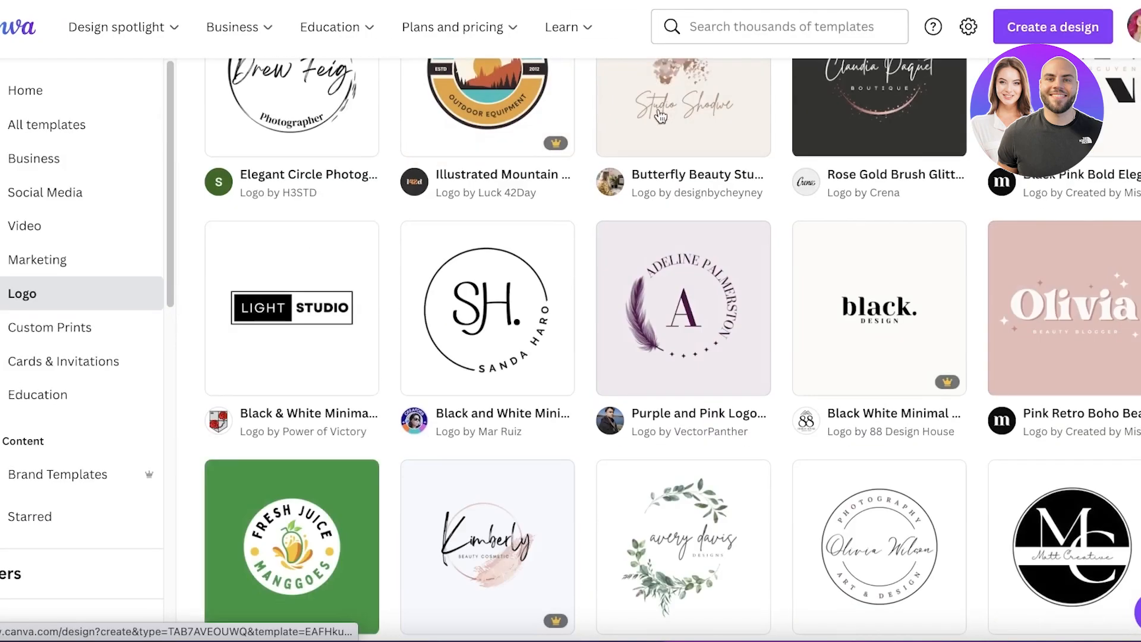
scroll(662, 113, "up", 6)
scroll(743, 119, "down", 16)
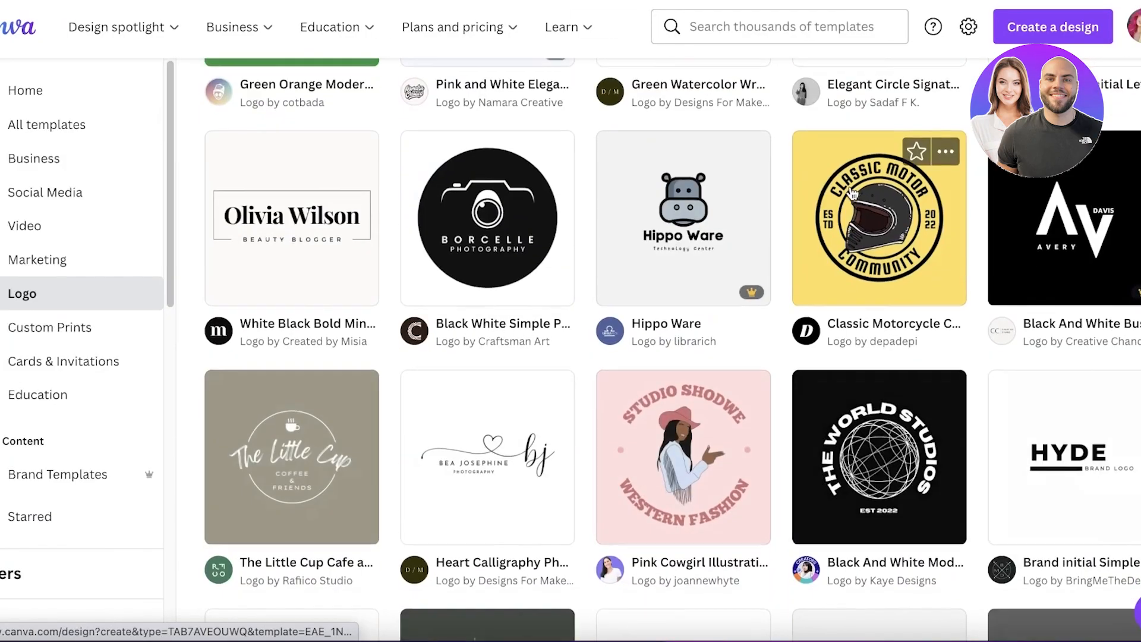
scroll(654, 268, "up", 5)
scroll(535, 285, "down", 4)
left_click(500, 293)
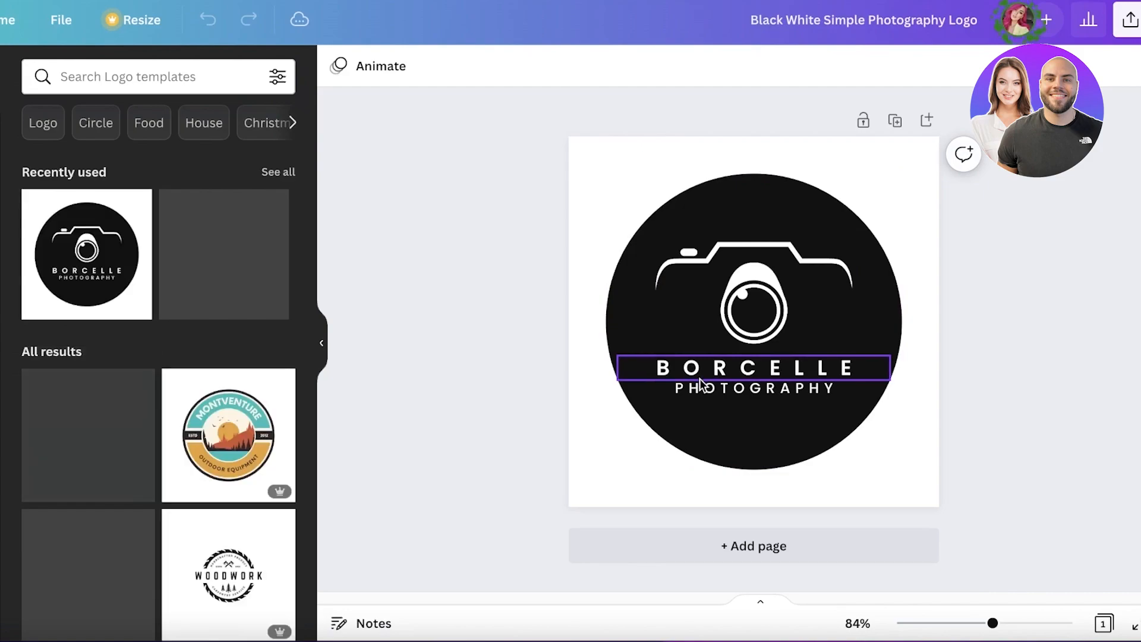
- Change the logo text to JANES PHOTOSHOP, with a dark plum circle on a pale pink background
left_click(700, 387)
left_click(753, 368)
double_click(754, 368)
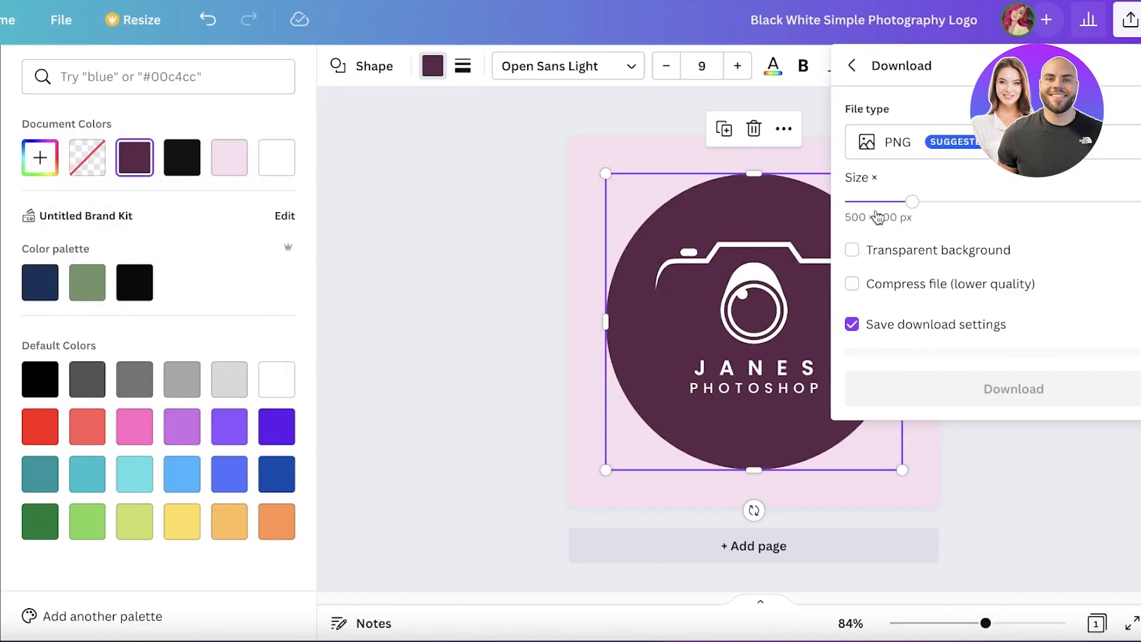
- Download the finished logo as a 500 × 500 px PNG
left_click(905, 146)
left_click(896, 246)
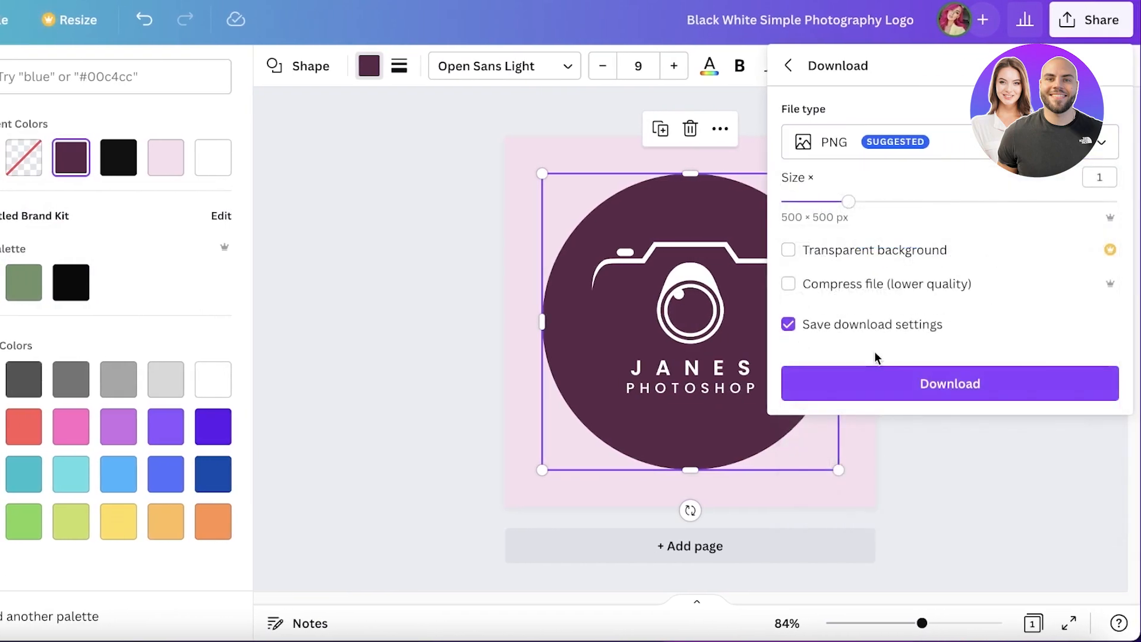
left_click(880, 383)
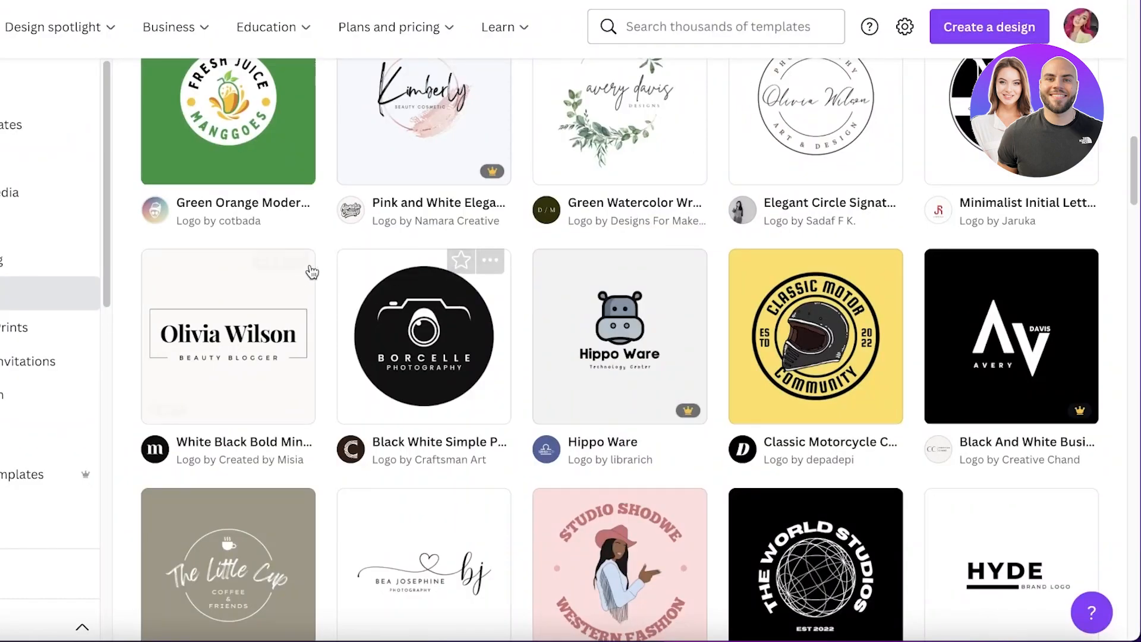
scroll(551, 262, "down", 15)
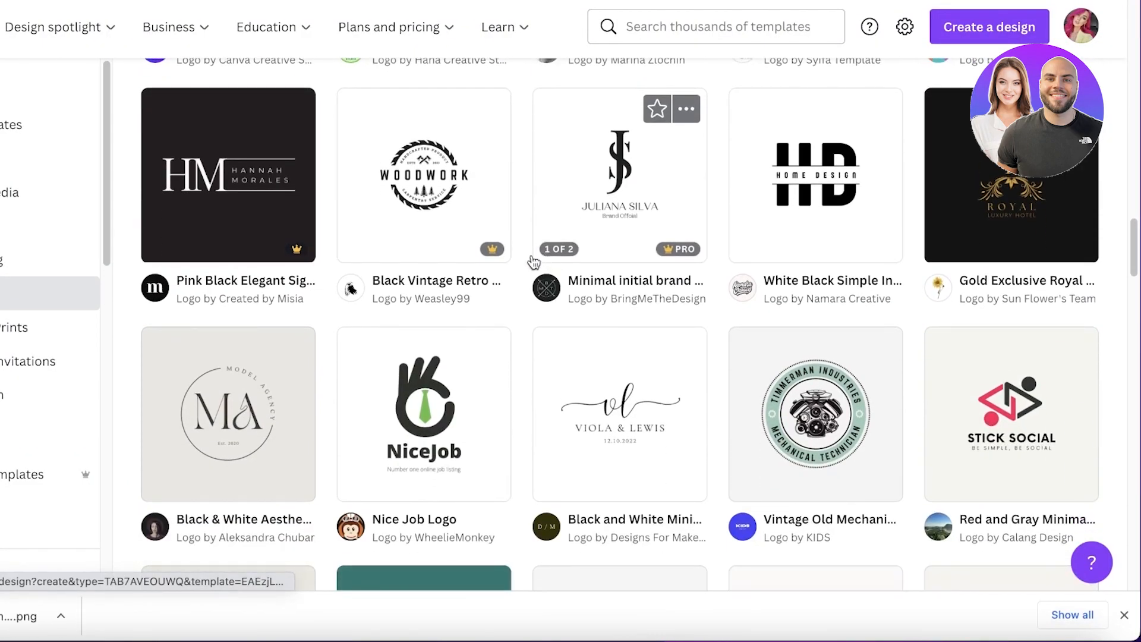
scroll(551, 262, "down", 10)
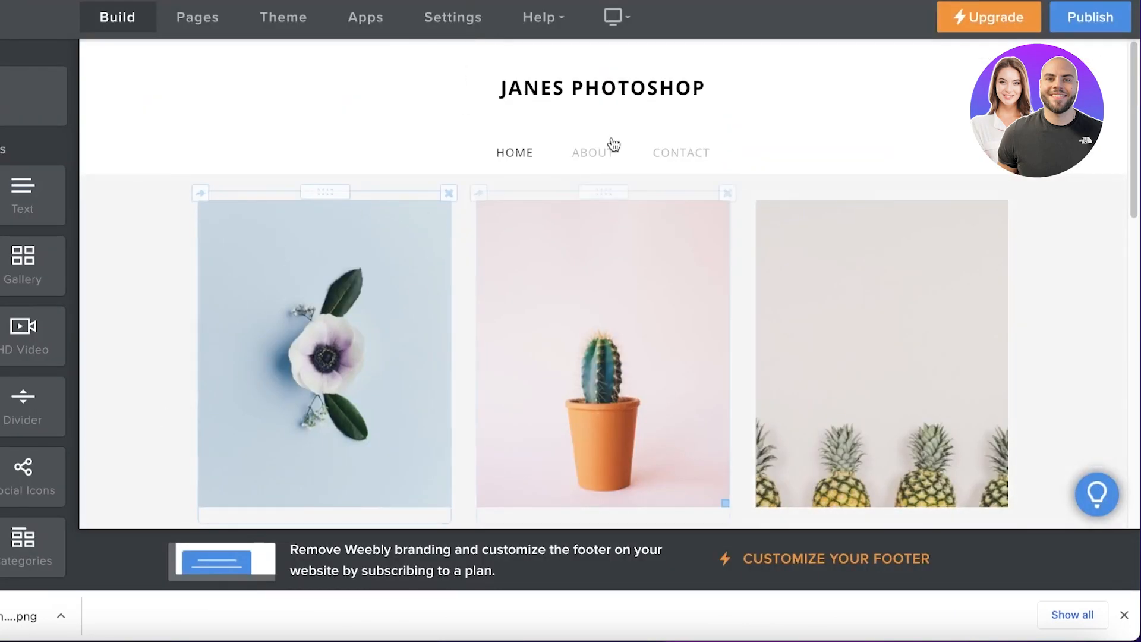
- Switch back to Weebly and replace the header title with the logo file Black White Simple Photography Logo.png from Downloads
mouse_move(600, 145)
left_click(658, 137)
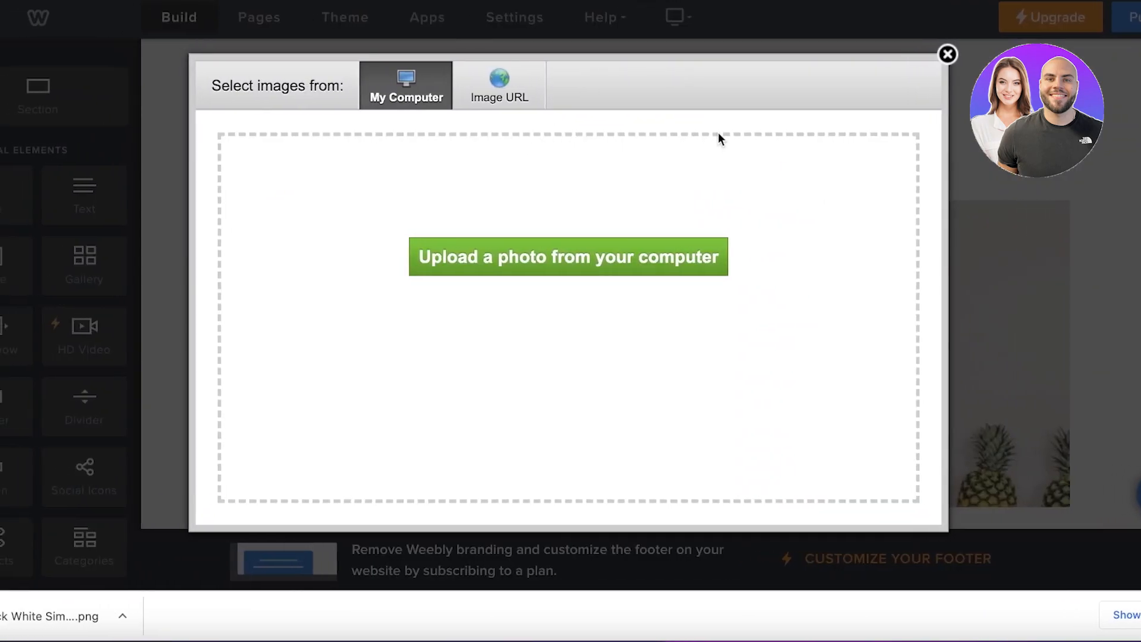
left_click(519, 257)
left_click(281, 228)
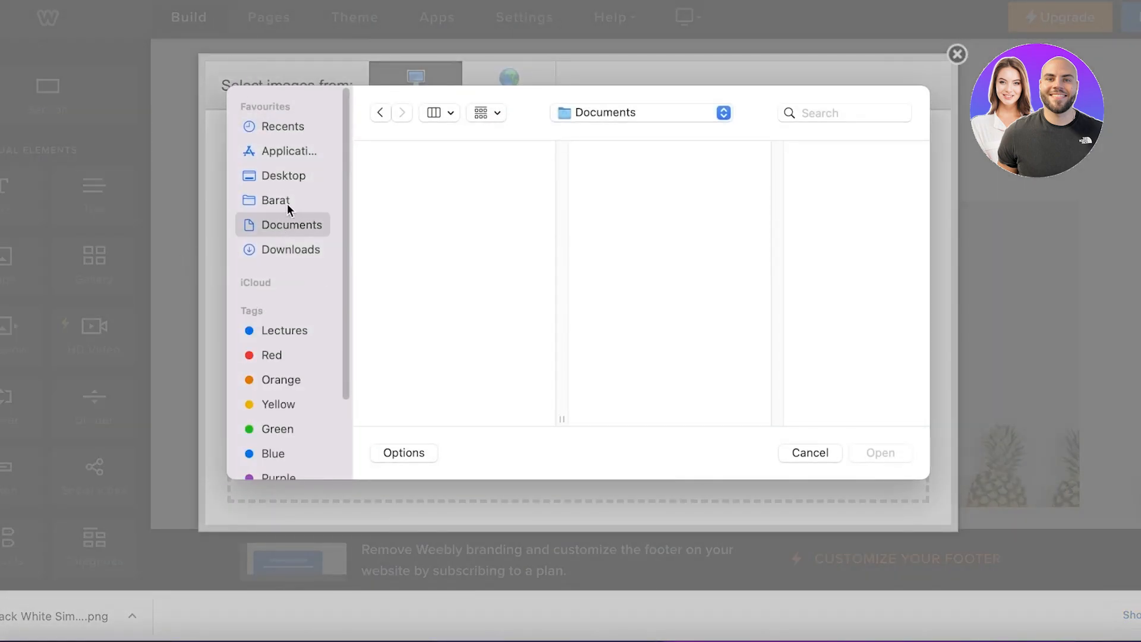
left_click(286, 248)
left_click(440, 180)
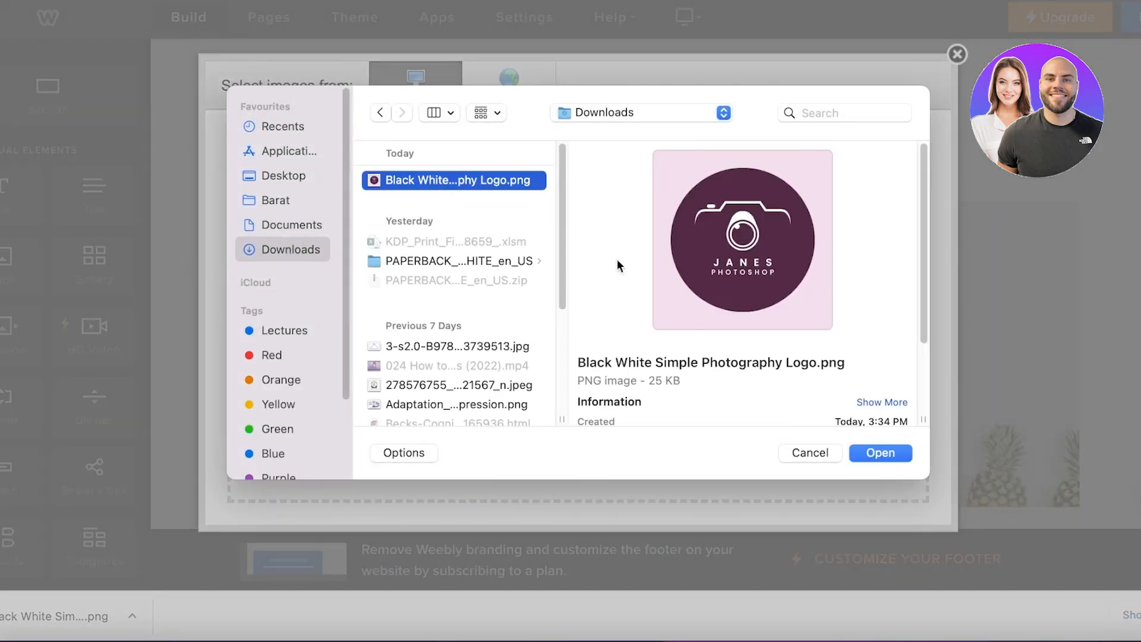
left_click(905, 456)
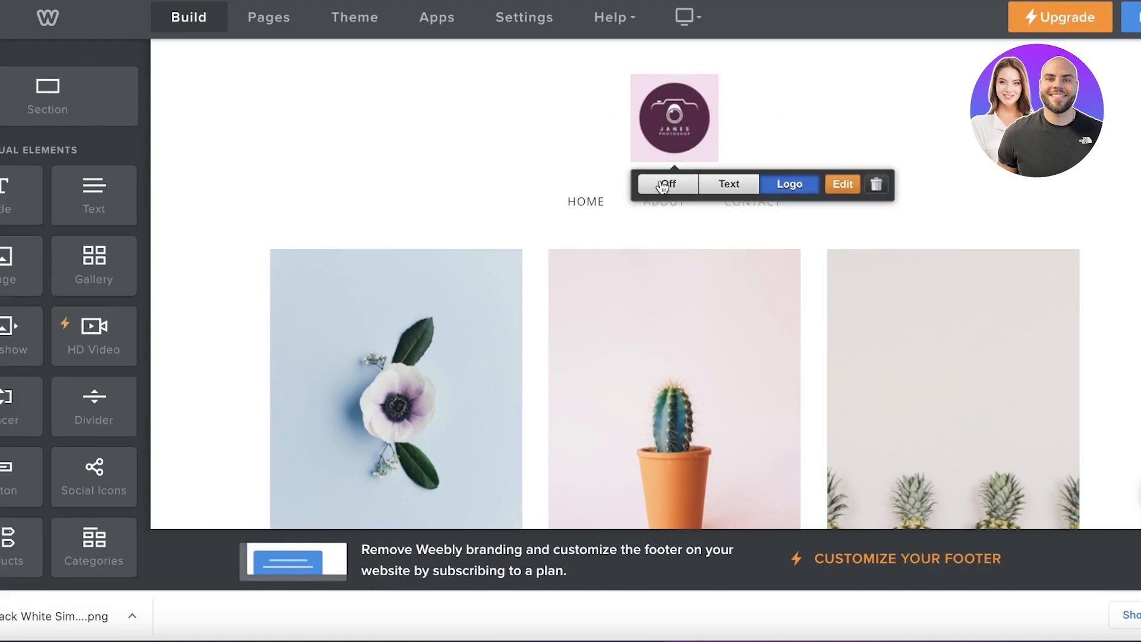
- Open the header logo in the image editor and try rotating it to -14° and back to 0°
left_click(837, 184)
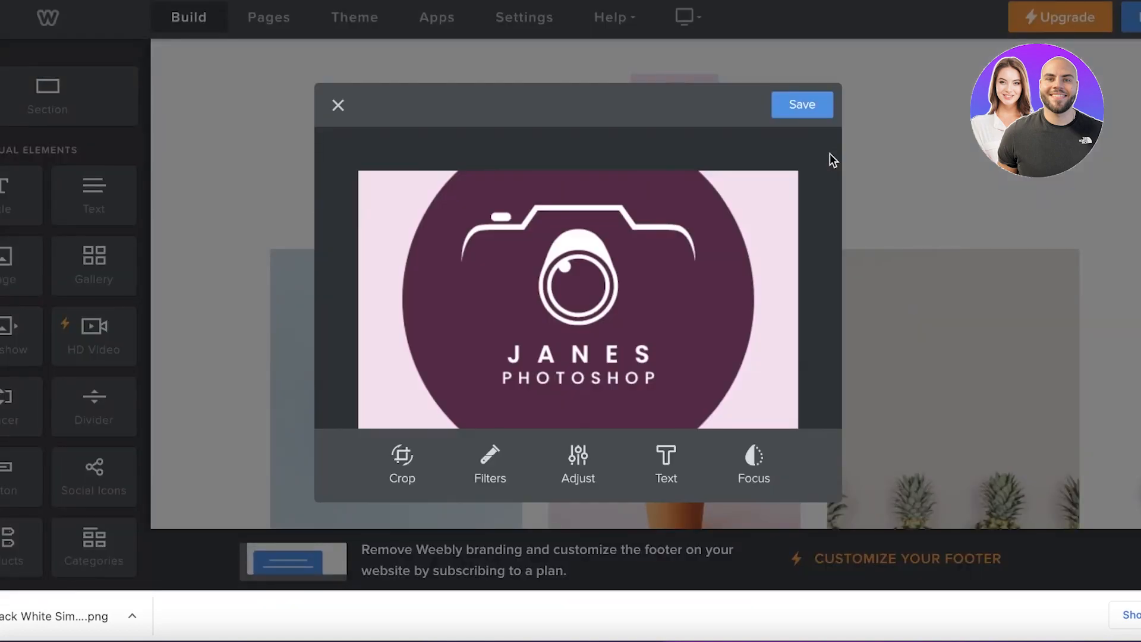
left_click(402, 456)
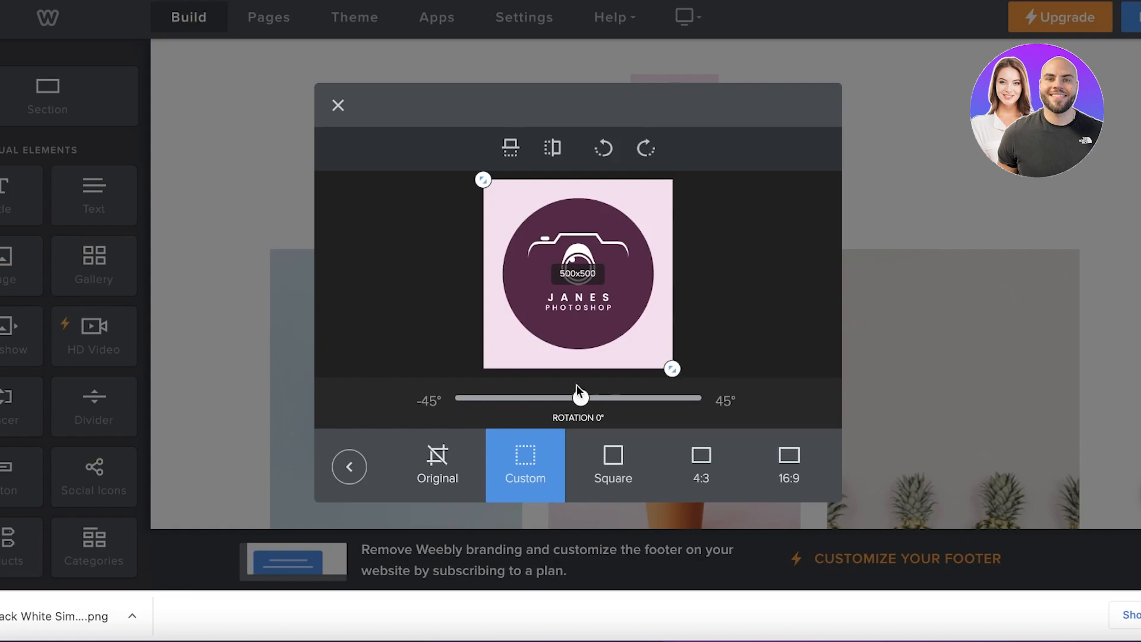
left_click_drag(581, 400, 542, 400)
left_click(454, 467)
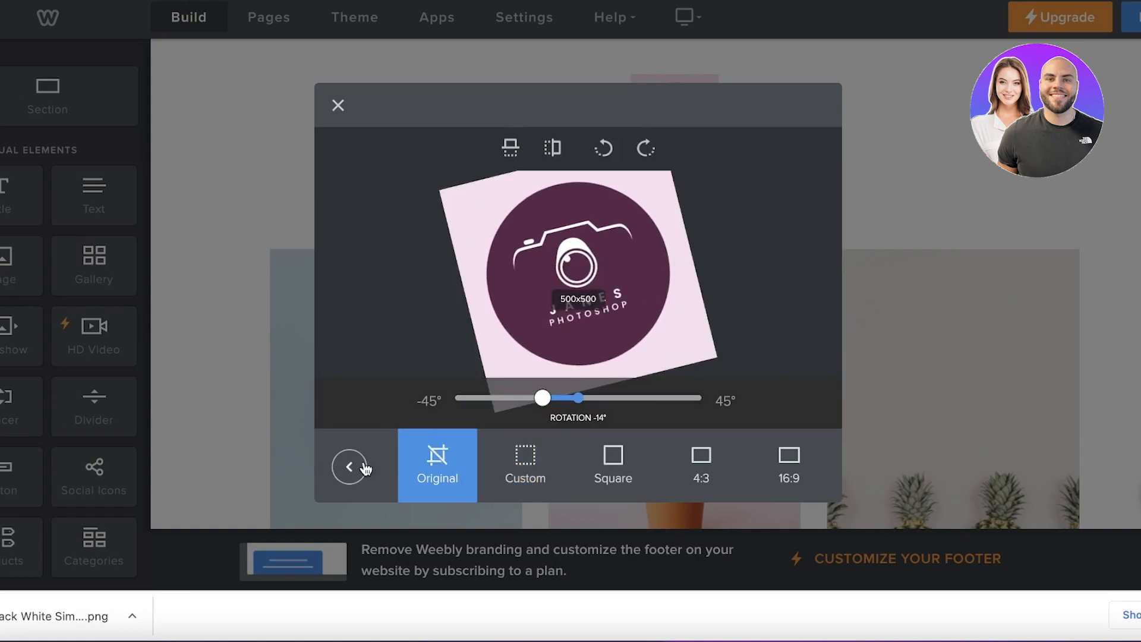
left_click_drag(541, 407, 577, 407)
left_click(542, 471)
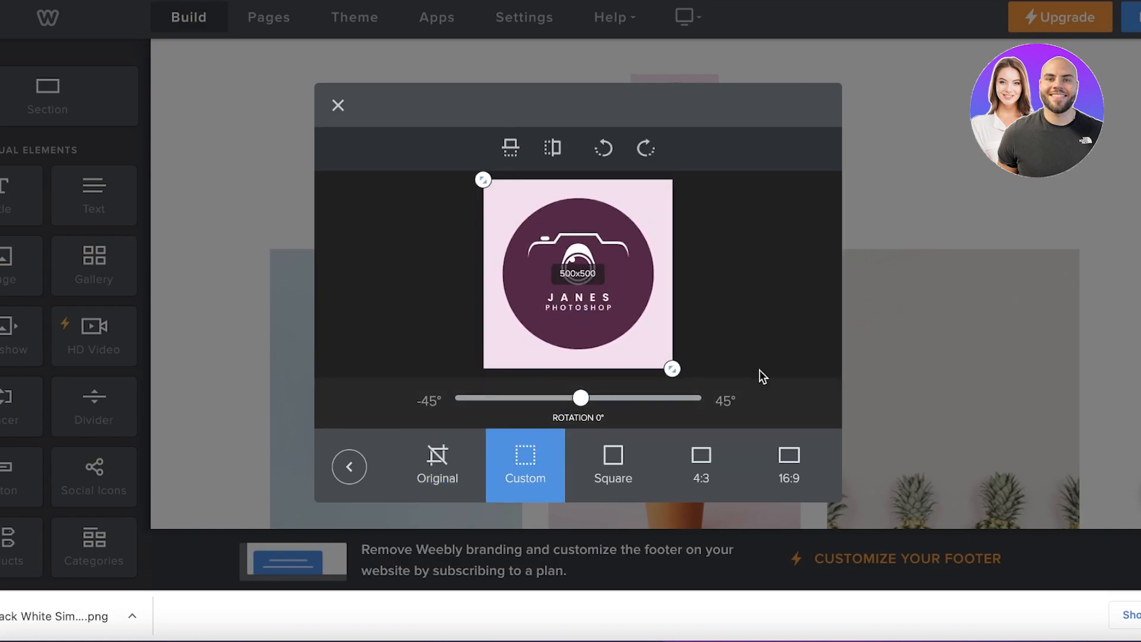
- Try the Square, 4:3 and Original crop ratios on the header logo
left_click(613, 466)
left_click(725, 463)
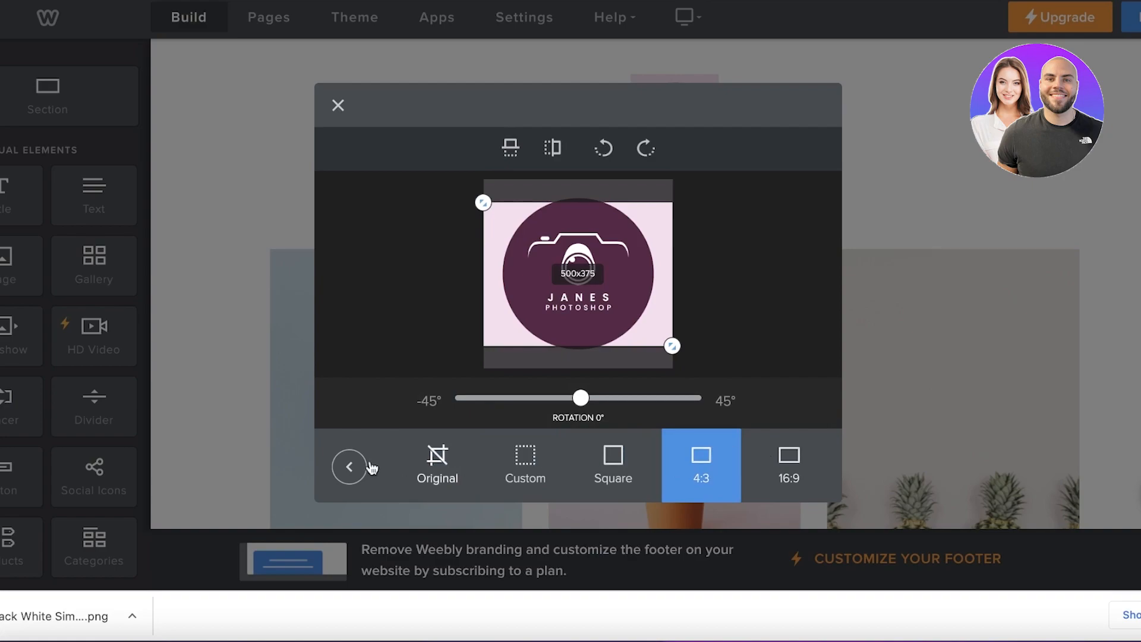
left_click(455, 450)
- Try flipping the logo vertically and horizontally, and close the image editor without saving the edits
left_click(517, 153)
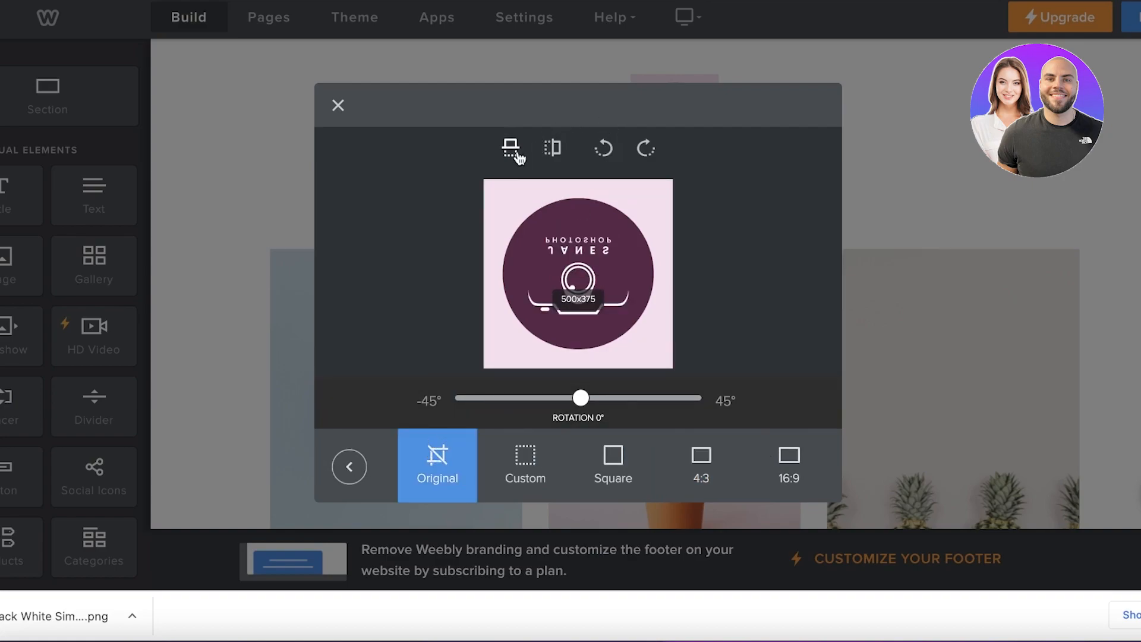
left_click(550, 150)
left_click(510, 150)
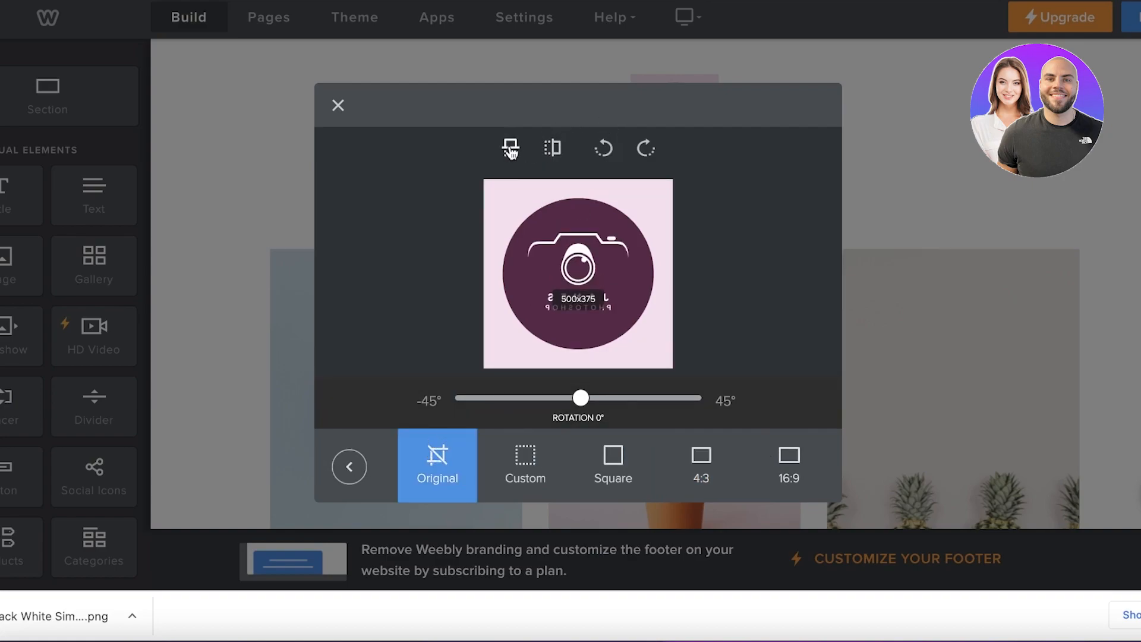
left_click(360, 467)
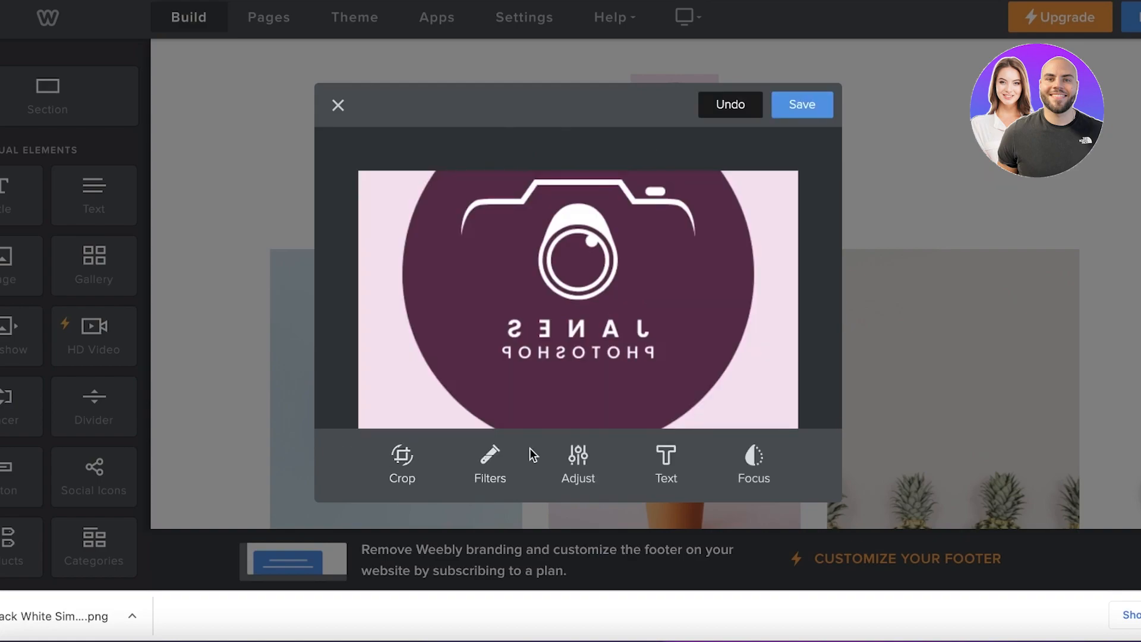
left_click(754, 457)
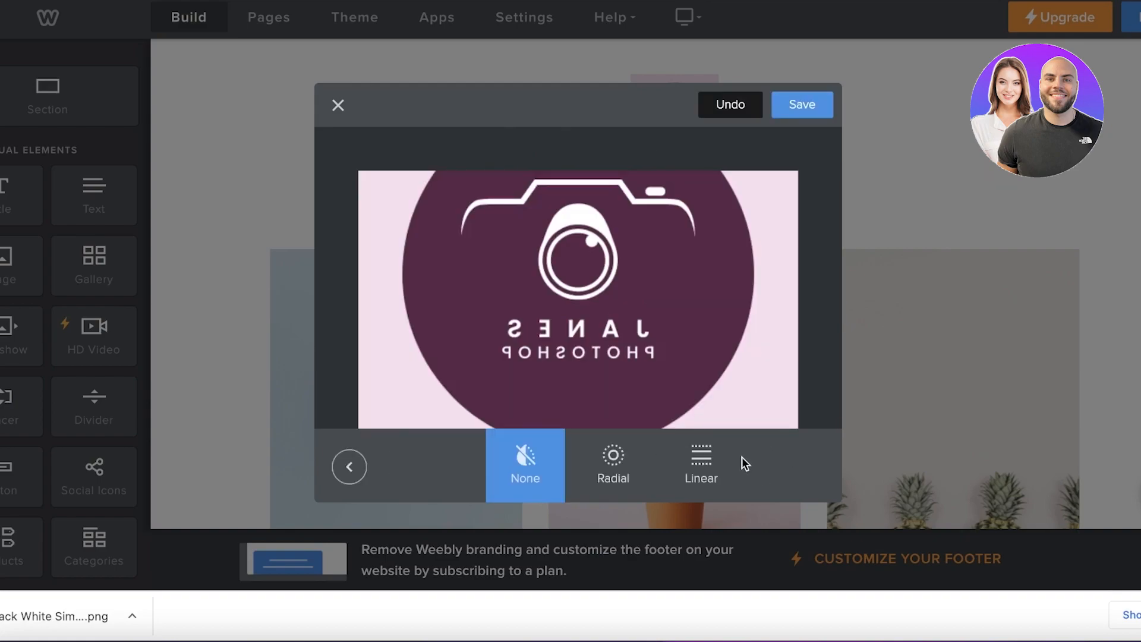
left_click(341, 103)
left_click(621, 328)
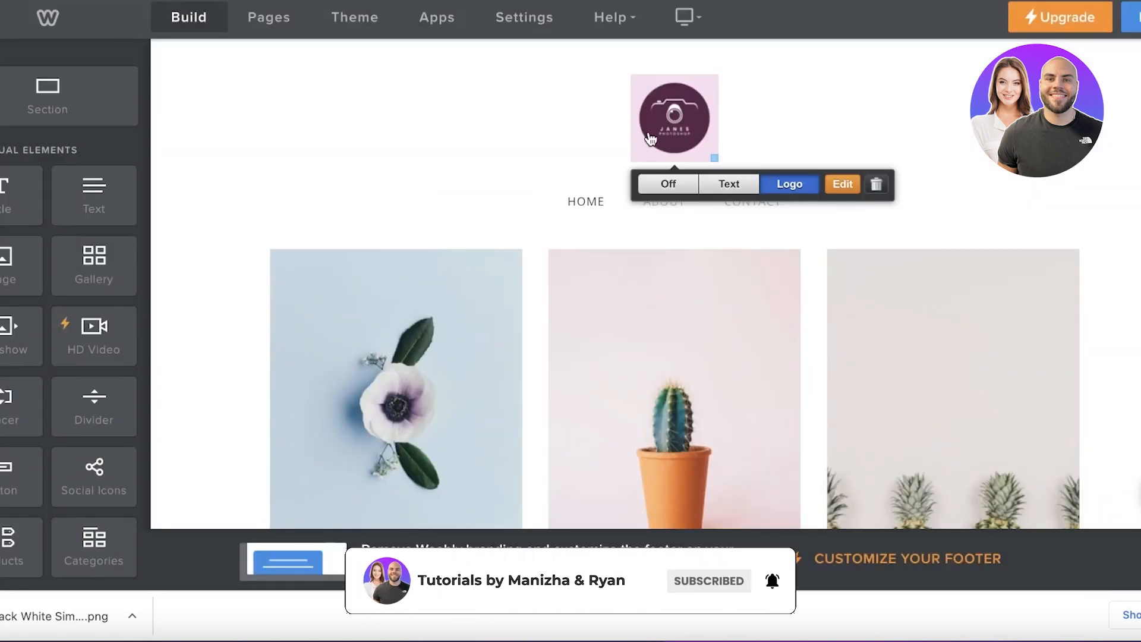
- Look over the home page's photo grid down to the footer and view the cactus photo's image options
scroll(285, 167, "down", 5)
scroll(333, 177, "up", 5)
scroll(477, 185, "down", 4)
scroll(485, 202, "up", 4)
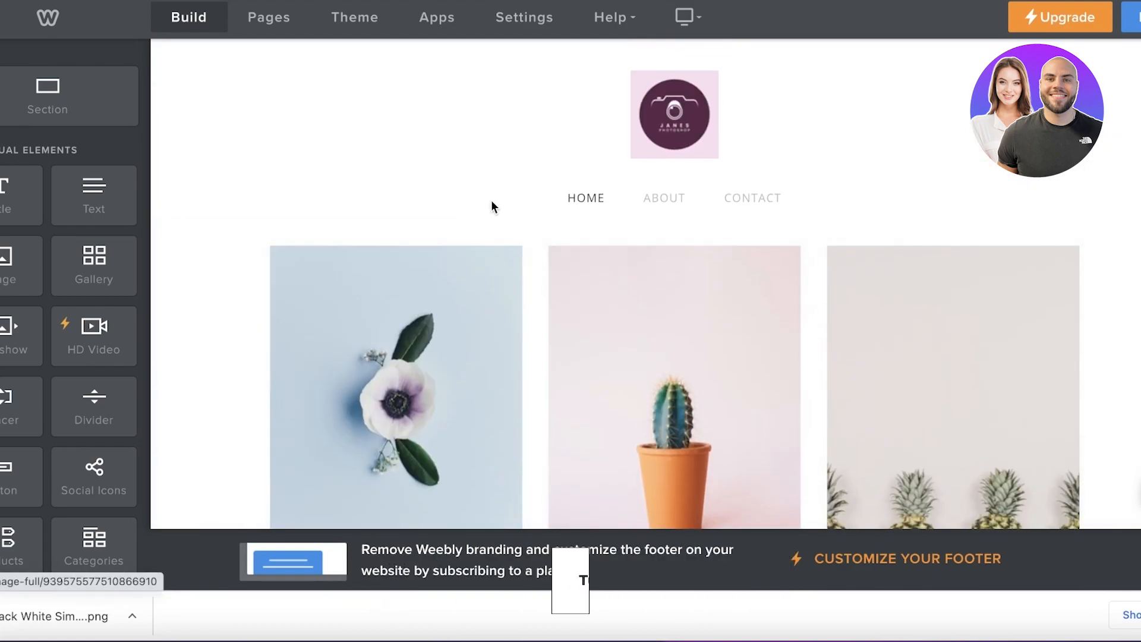
scroll(483, 202, "down", 4)
scroll(497, 208, "up", 4)
left_click(732, 331)
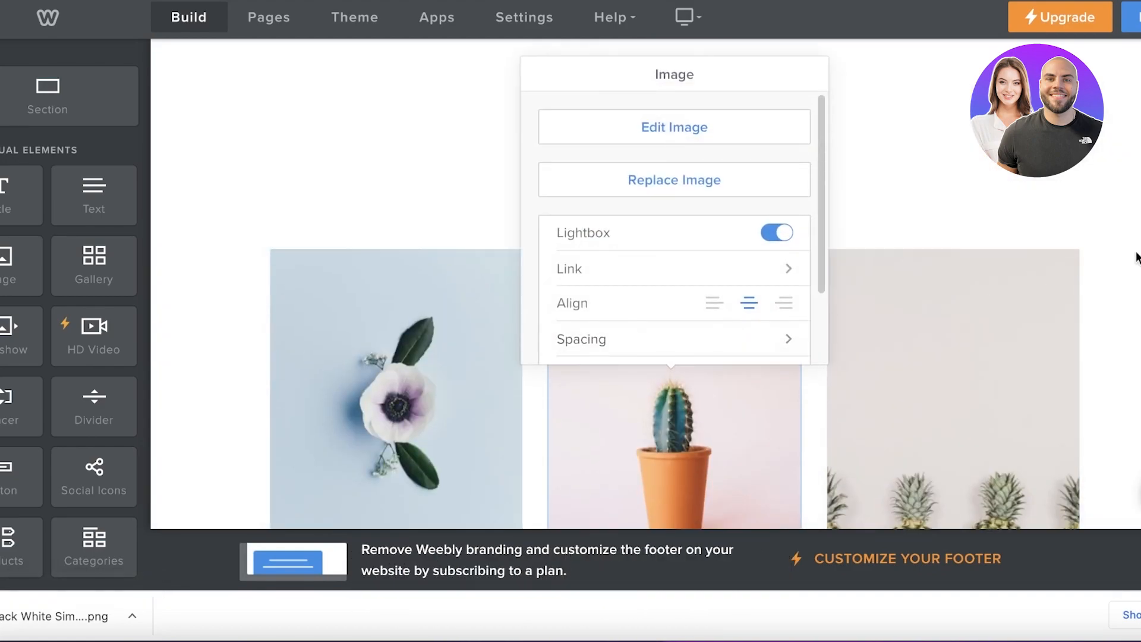
scroll(813, 196, "down", 10)
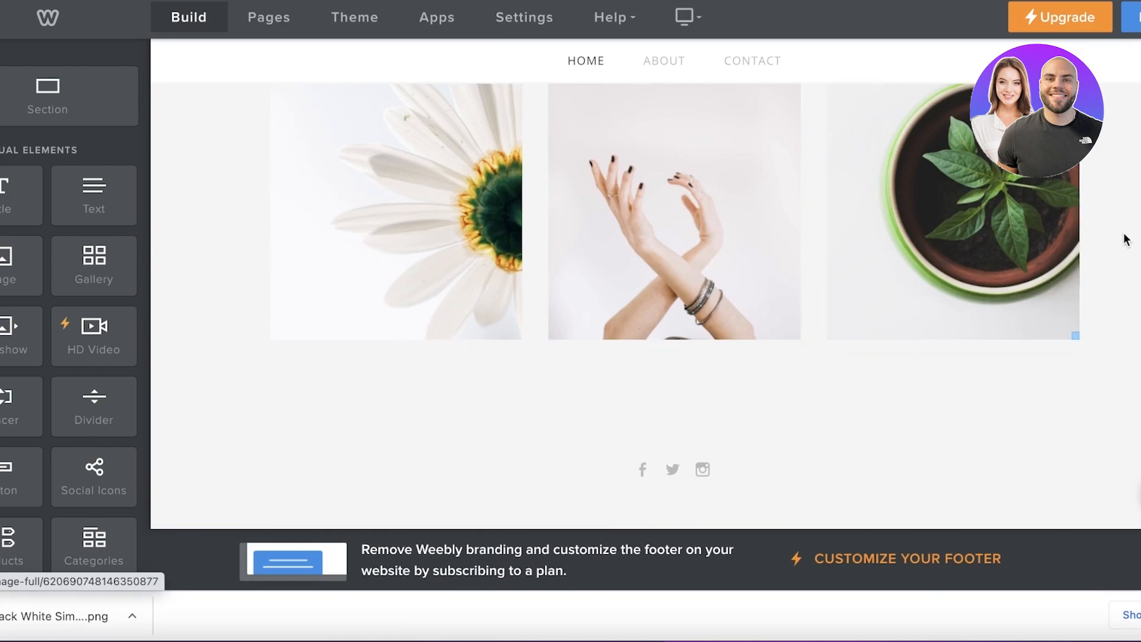
scroll(986, 273, "up", 10)
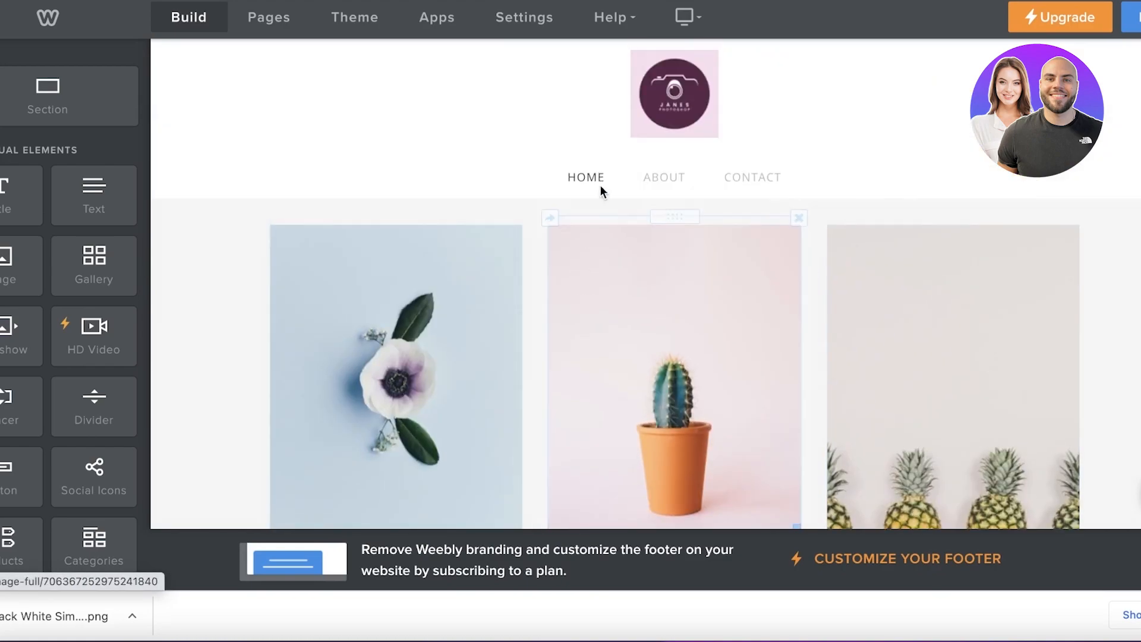
scroll(630, 202, "down", 2)
- View the blue flower photo's options, and open the cactus photo in the image editor without changing it
left_click(460, 195)
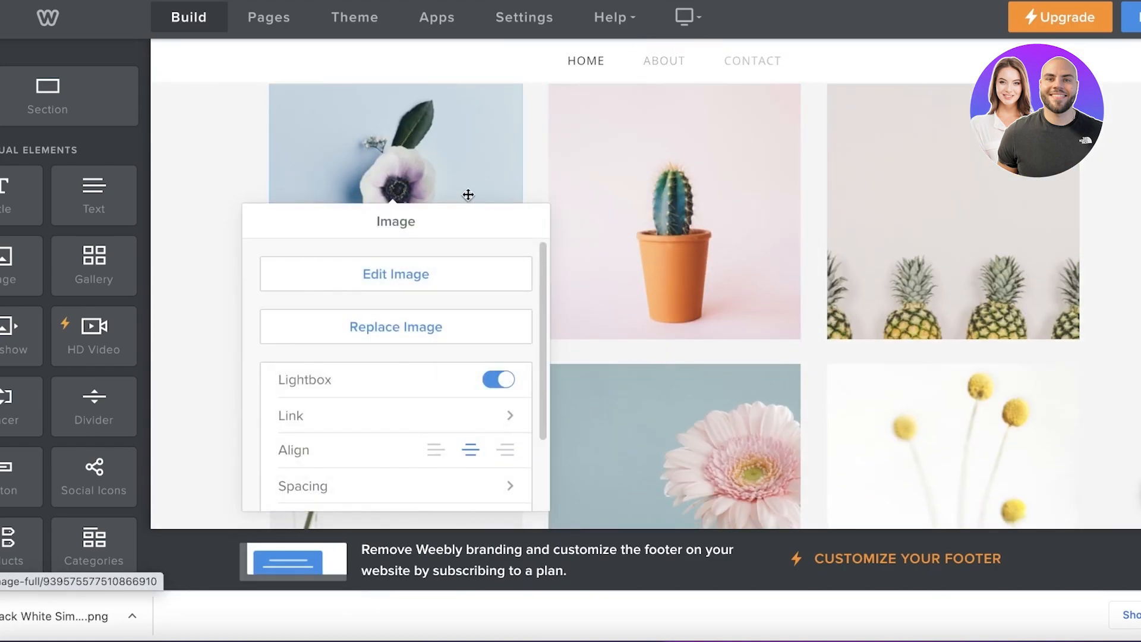
left_click(617, 148)
left_click(589, 175)
left_click(618, 285)
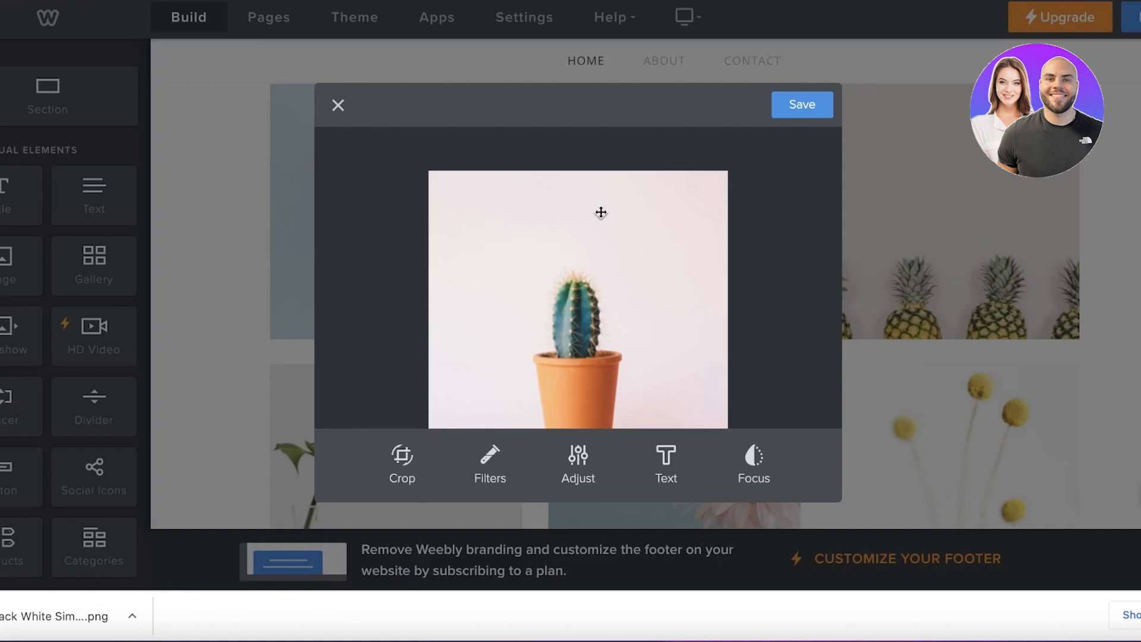
left_click(324, 109)
- Review the replace, lightbox, link and alignment options available for the home page photos
left_click(616, 149)
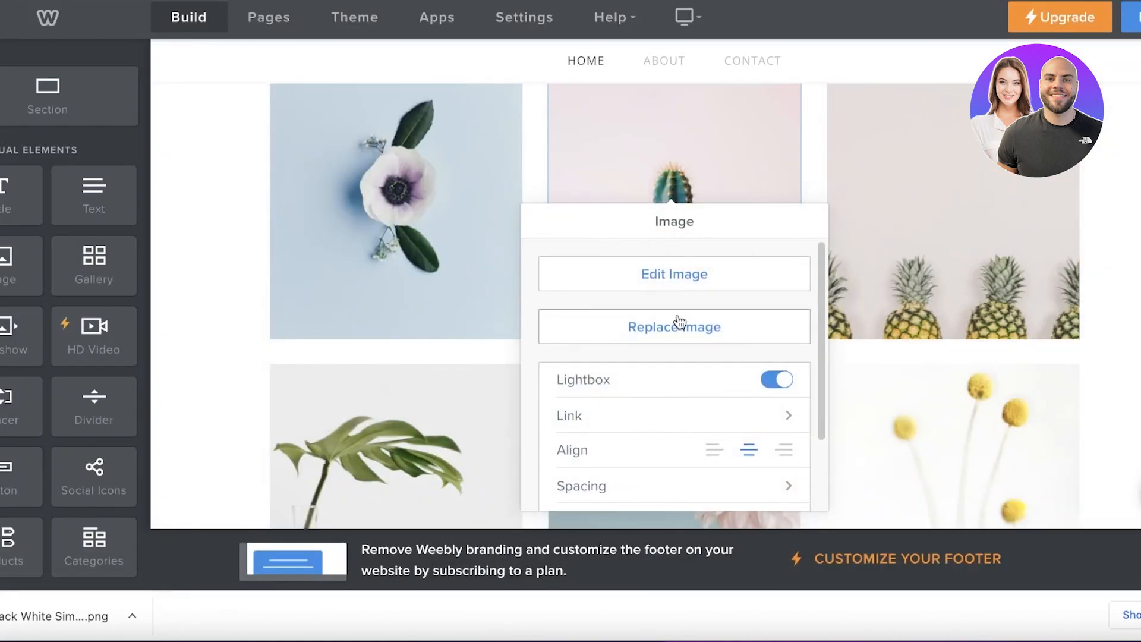
scroll(713, 311, "down", 3)
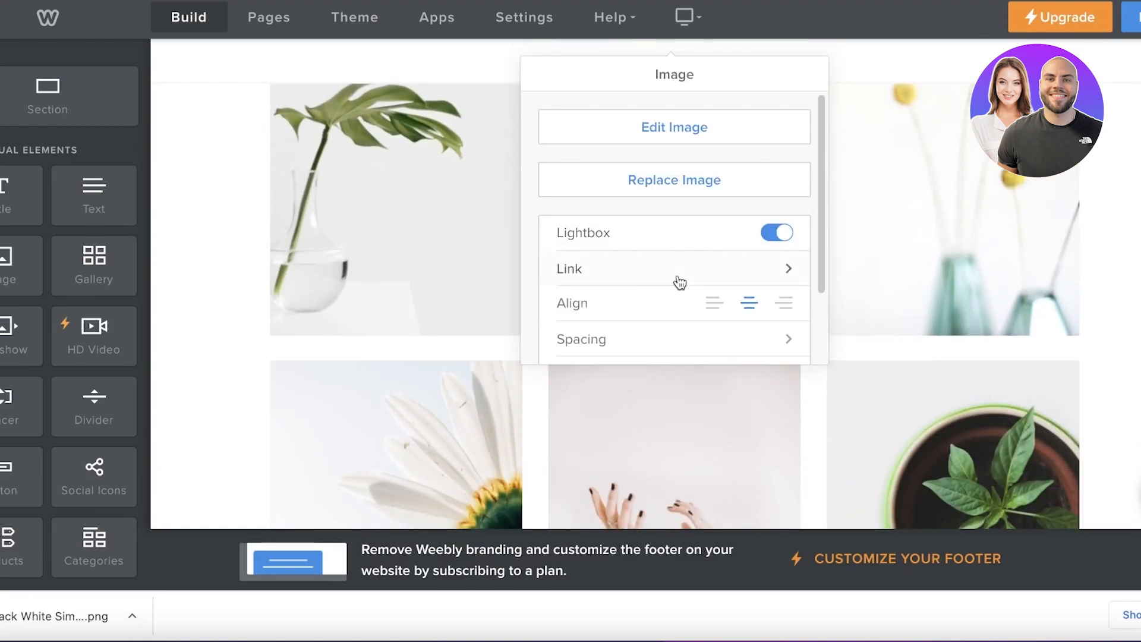
scroll(1064, 190, "up", 6)
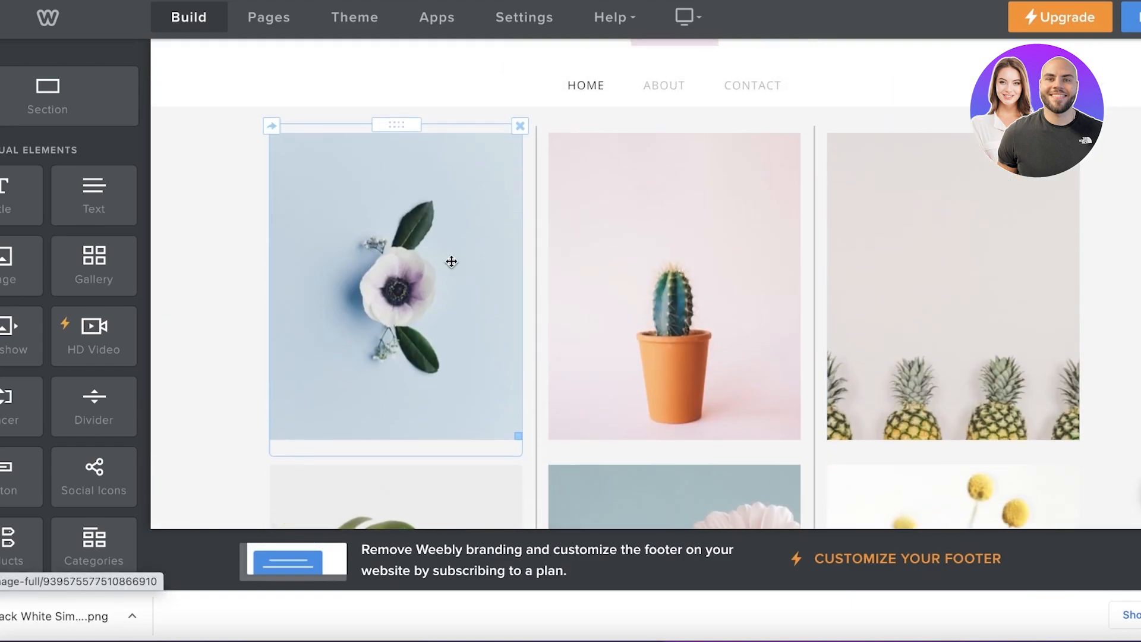
left_click(452, 264)
left_click(869, 147)
scroll(471, 187, "up", 1)
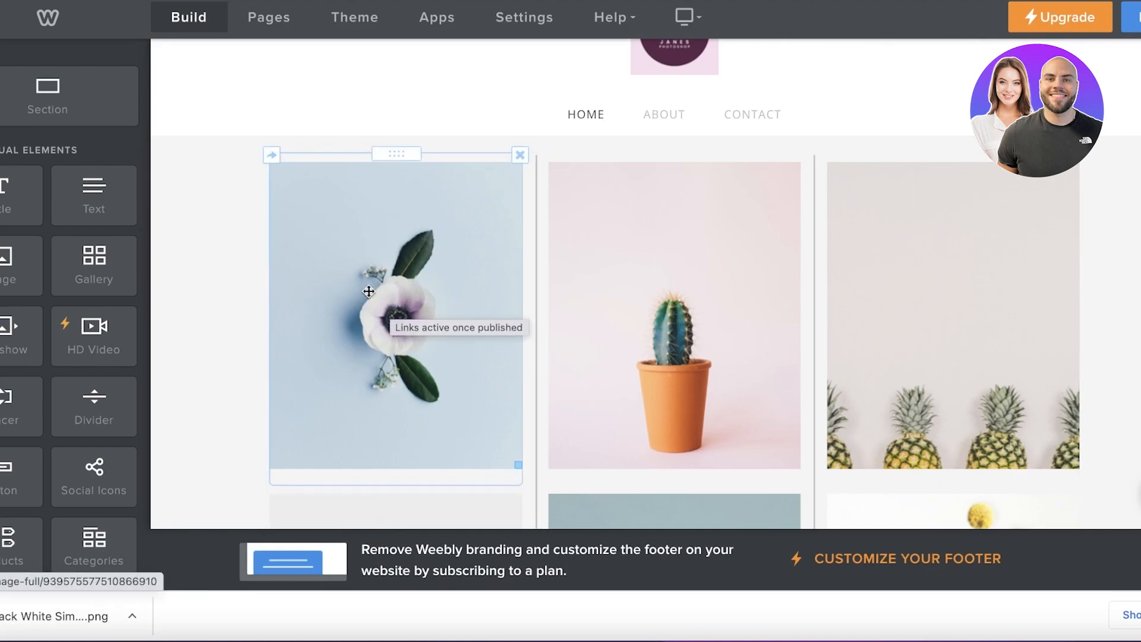
- Add a new standard page to the site and name it Flowers Photoshop
left_click(268, 18)
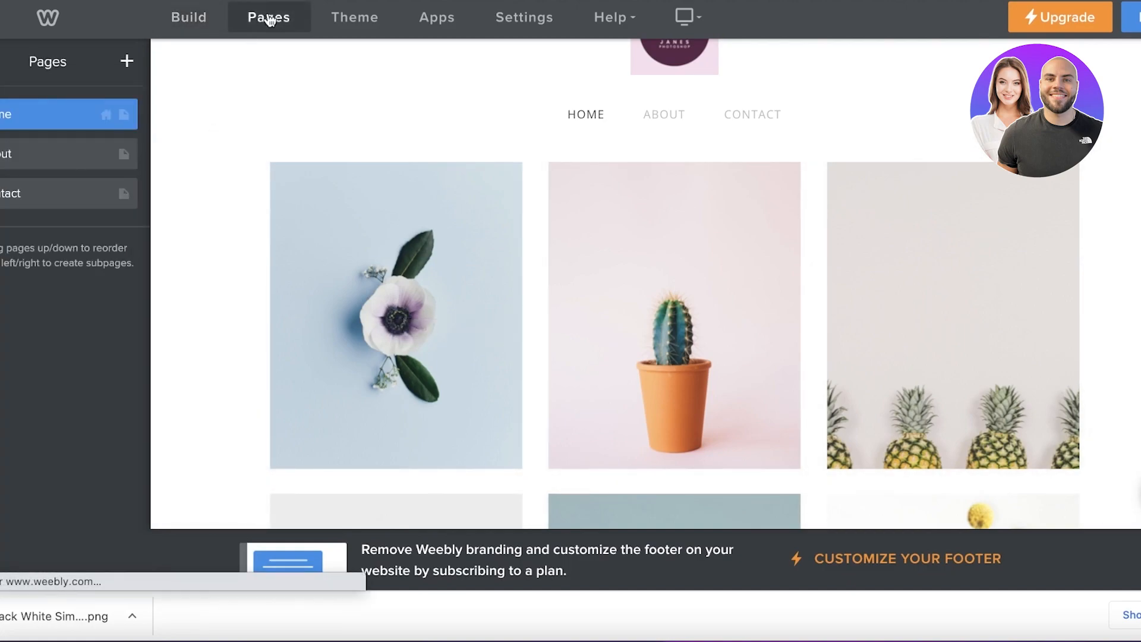
left_click(127, 61)
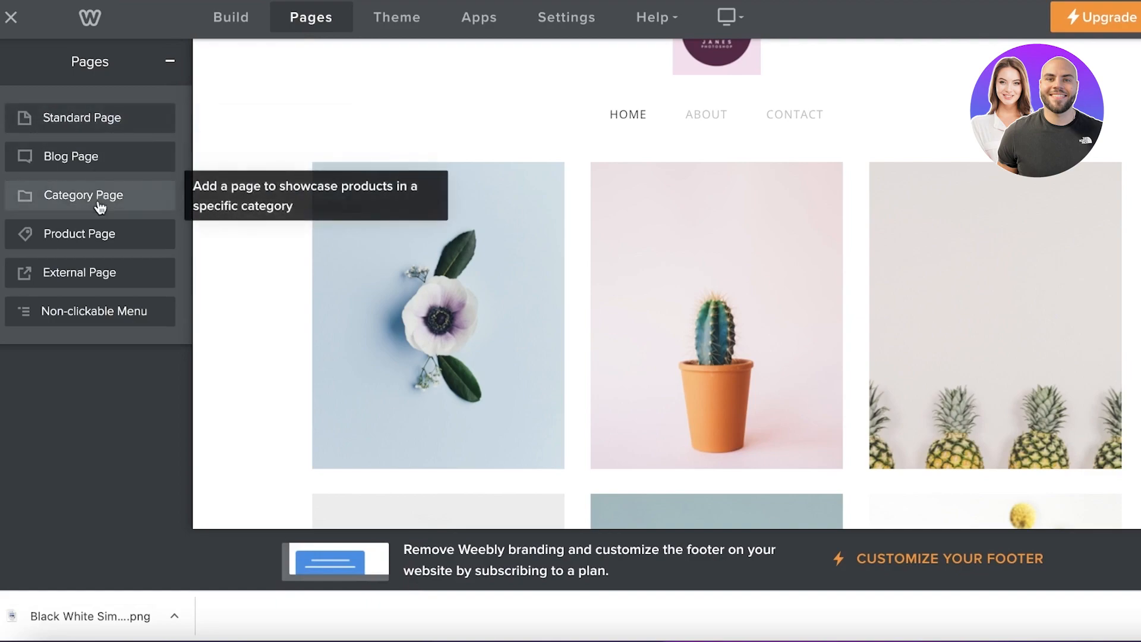
left_click(87, 119)
type("Flowers Photosh")
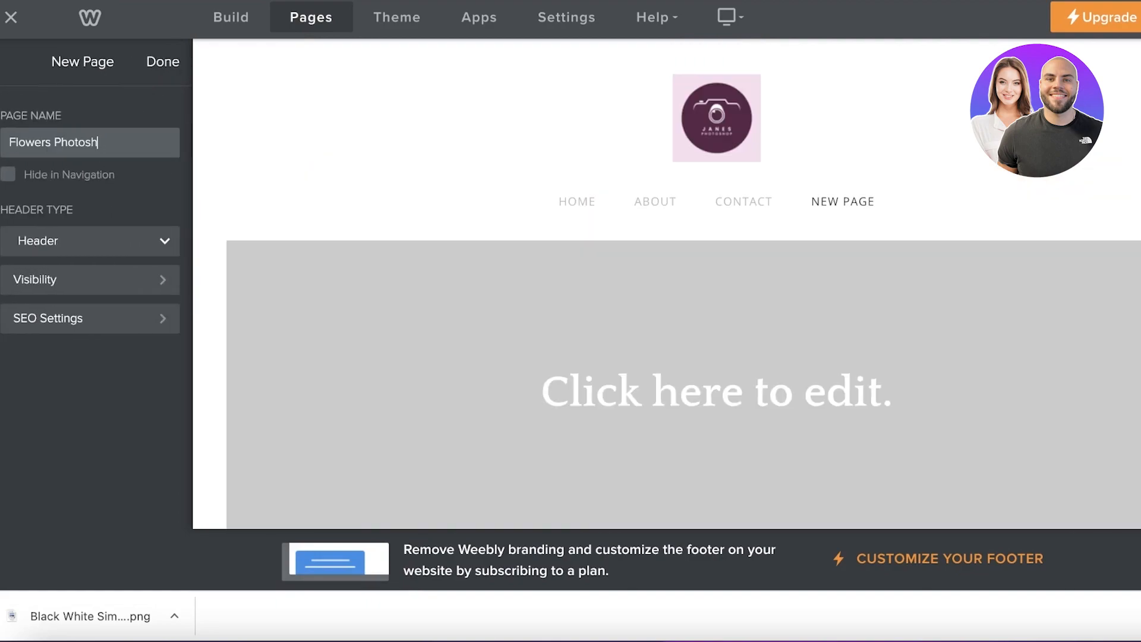
- Hide the Flowers Photoshop page from the navigation, keep its Header type, and finish the page setup
left_click(85, 178)
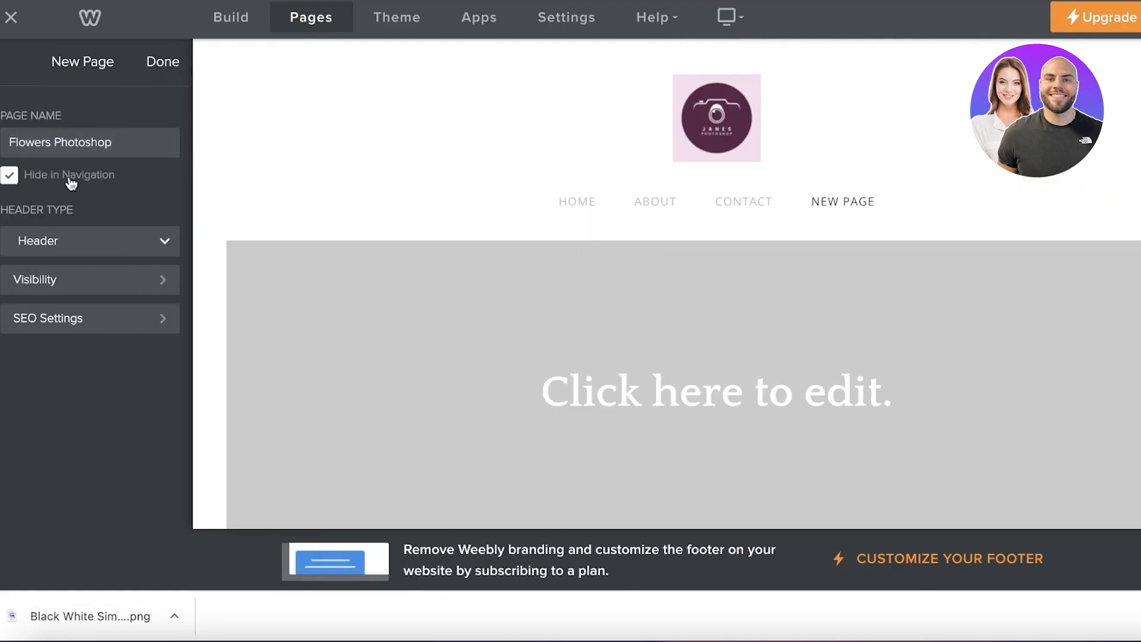
left_click(70, 178)
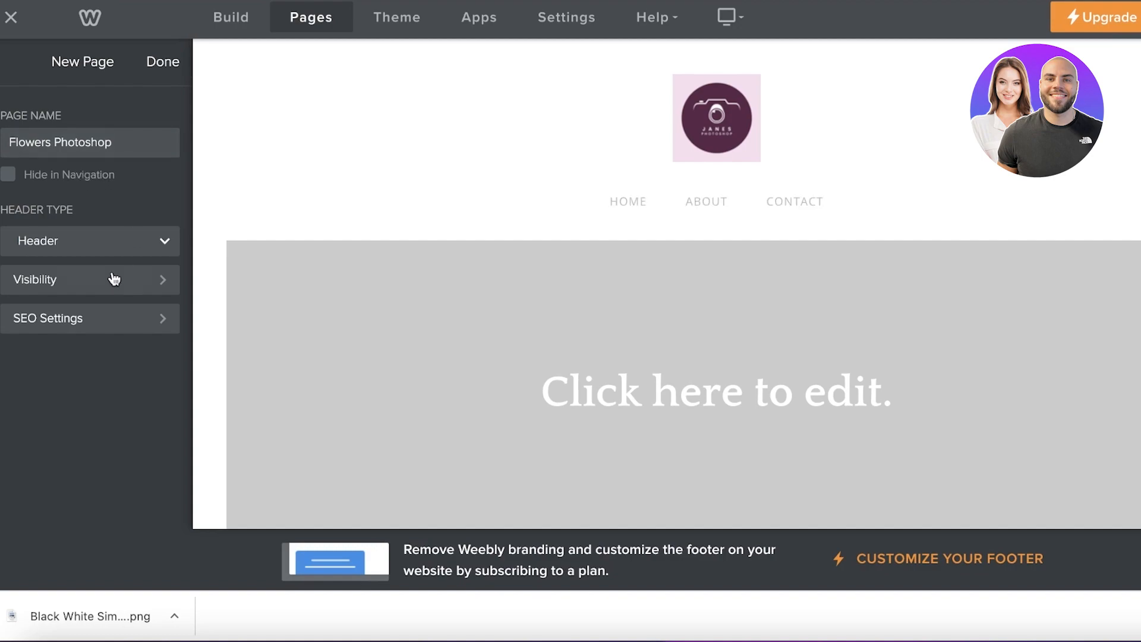
left_click(107, 237)
left_click(94, 242)
left_click(163, 62)
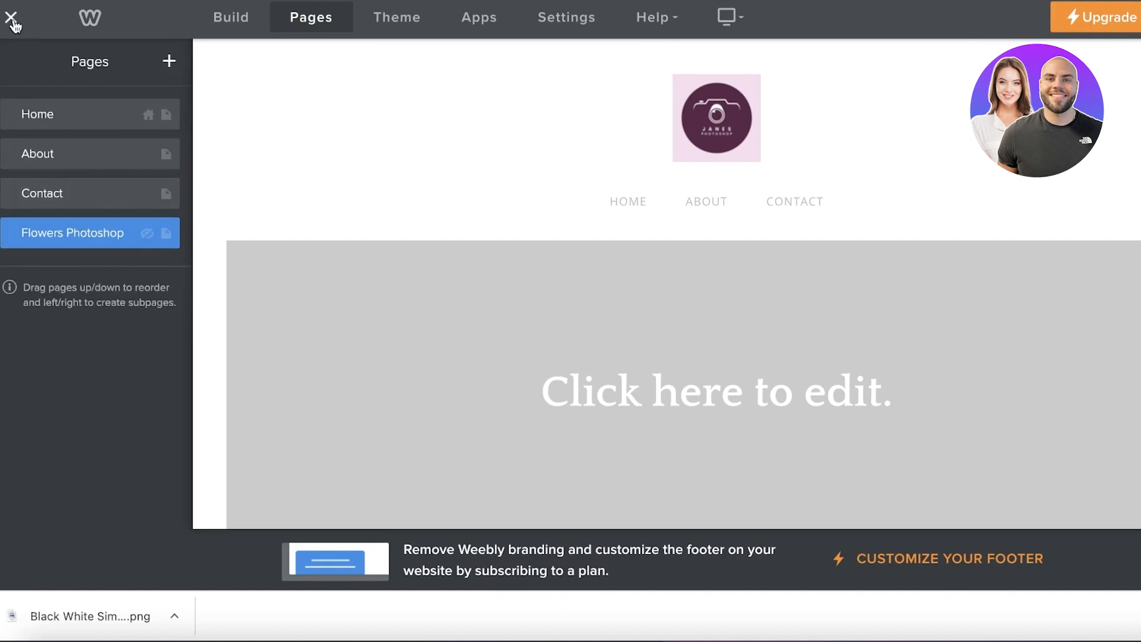
- On the Home page, link the blue flower photo to the Flowers Photoshop standard page, opening in a new window
left_click(209, 21)
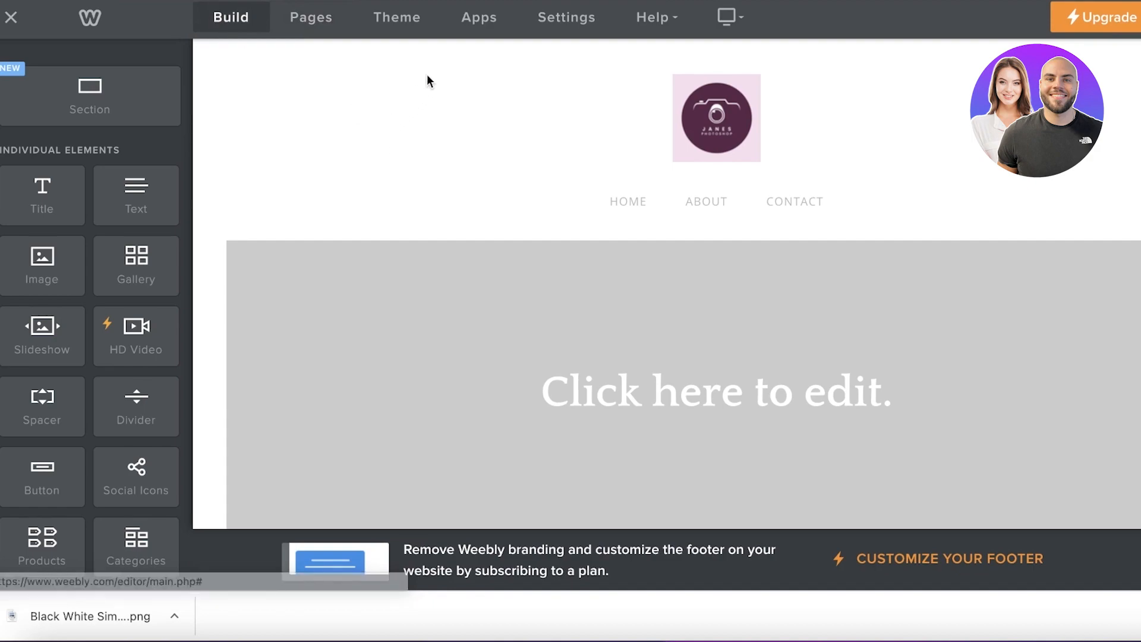
left_click(292, 19)
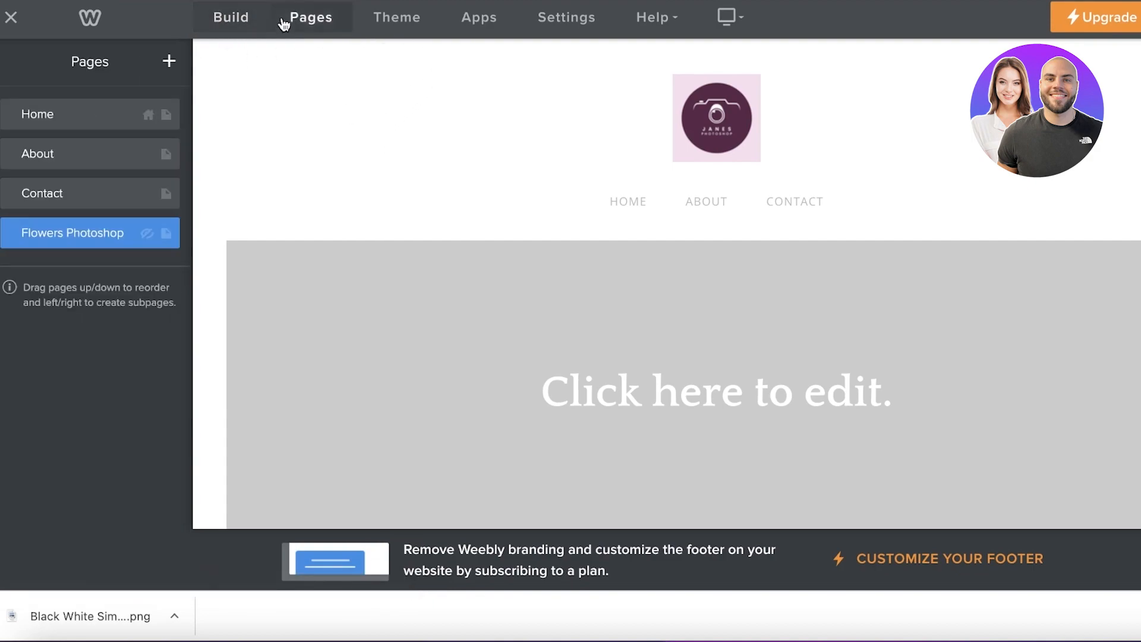
left_click(69, 115)
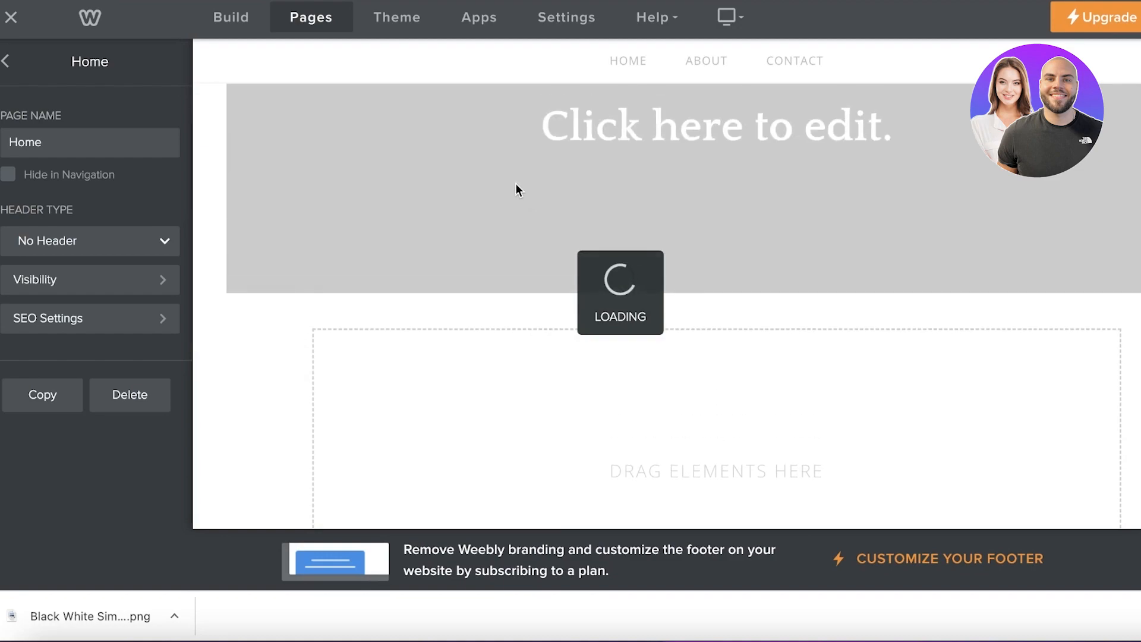
left_click(250, 20)
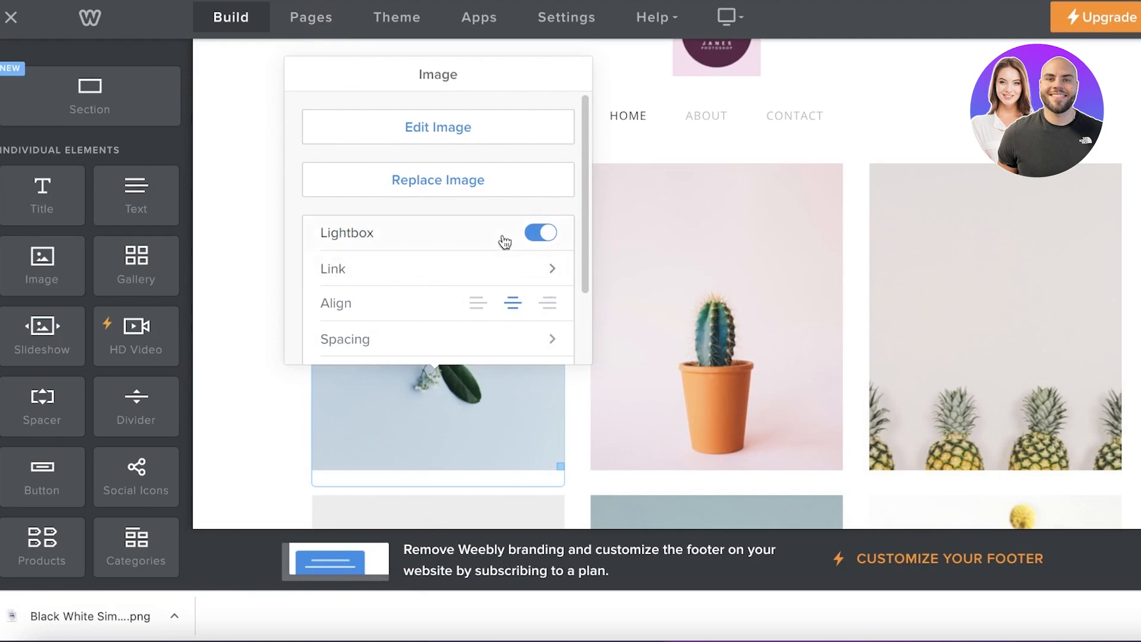
left_click(415, 272)
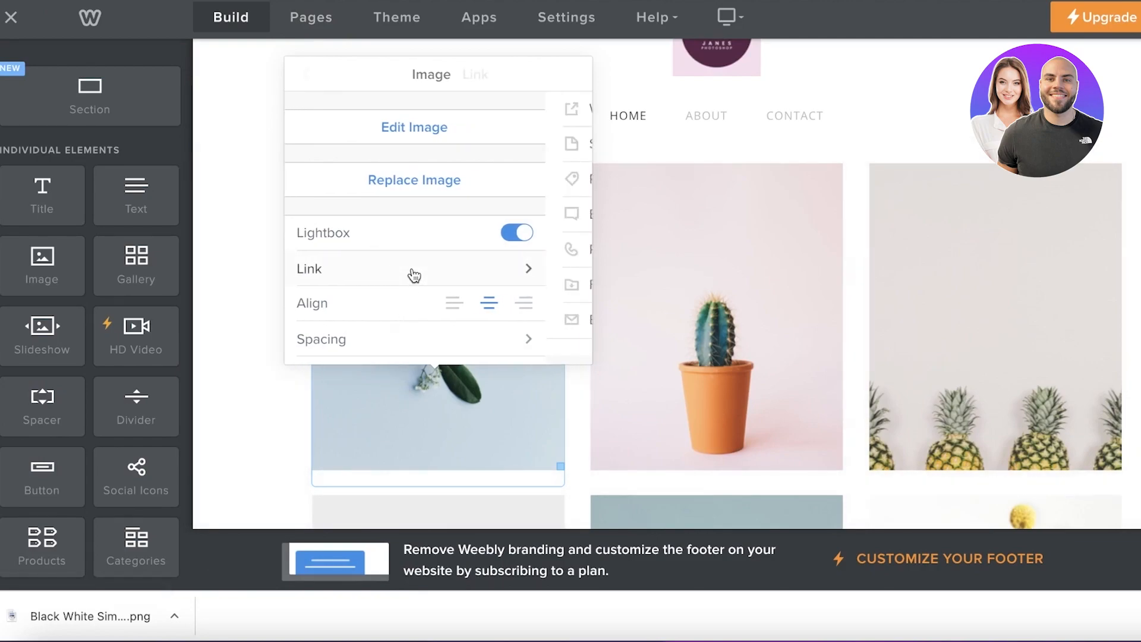
left_click(361, 106)
left_click(363, 145)
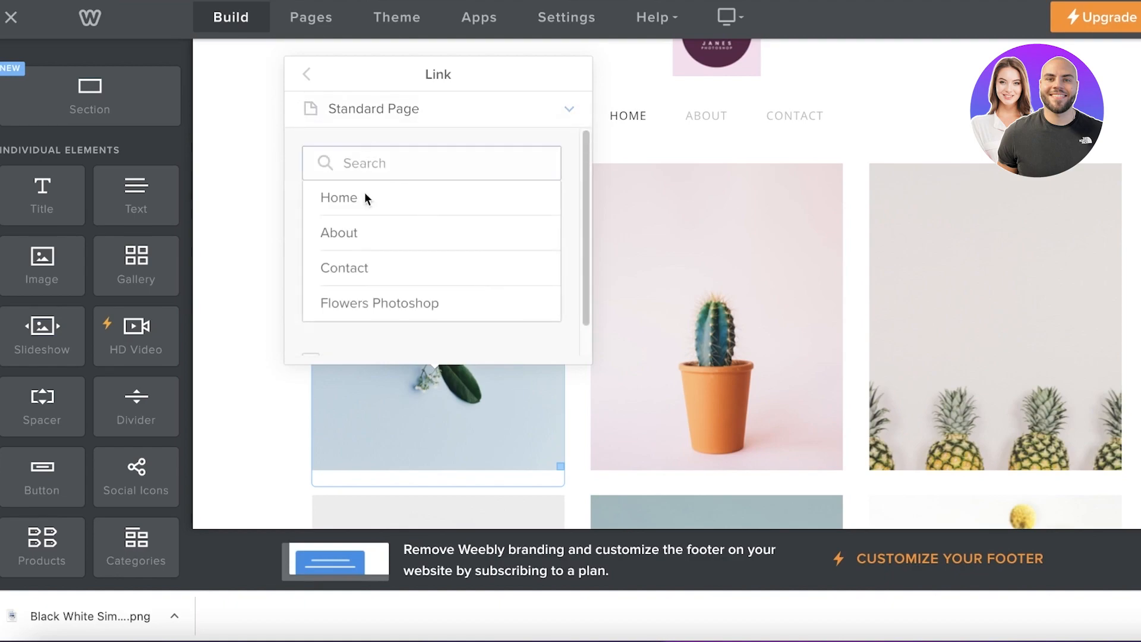
left_click(376, 311)
left_click(382, 211)
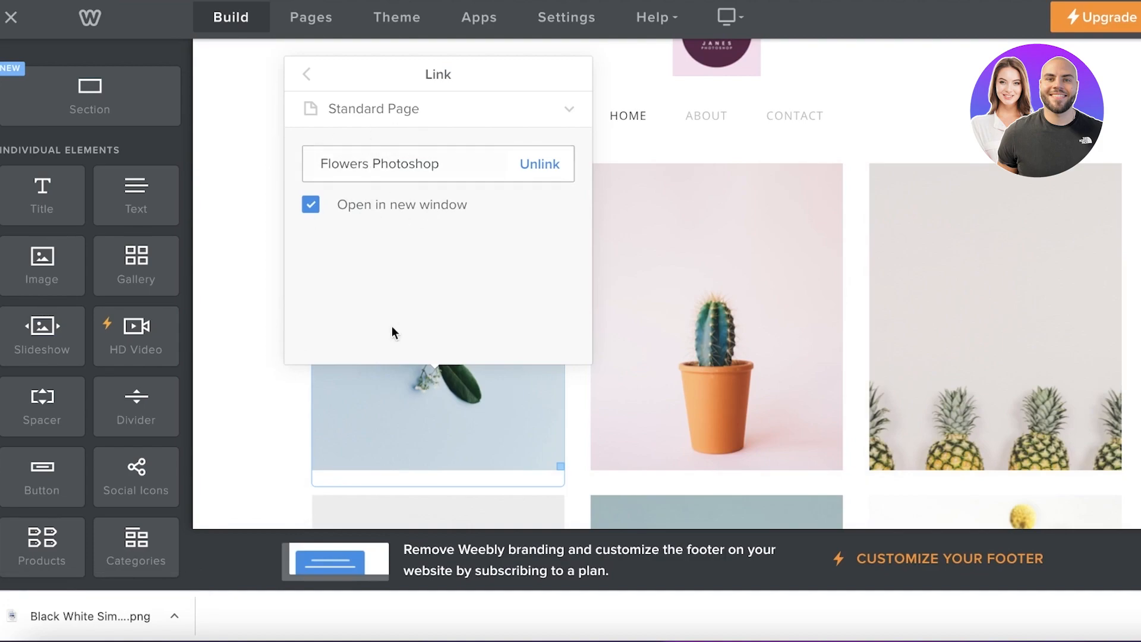
left_click(250, 375)
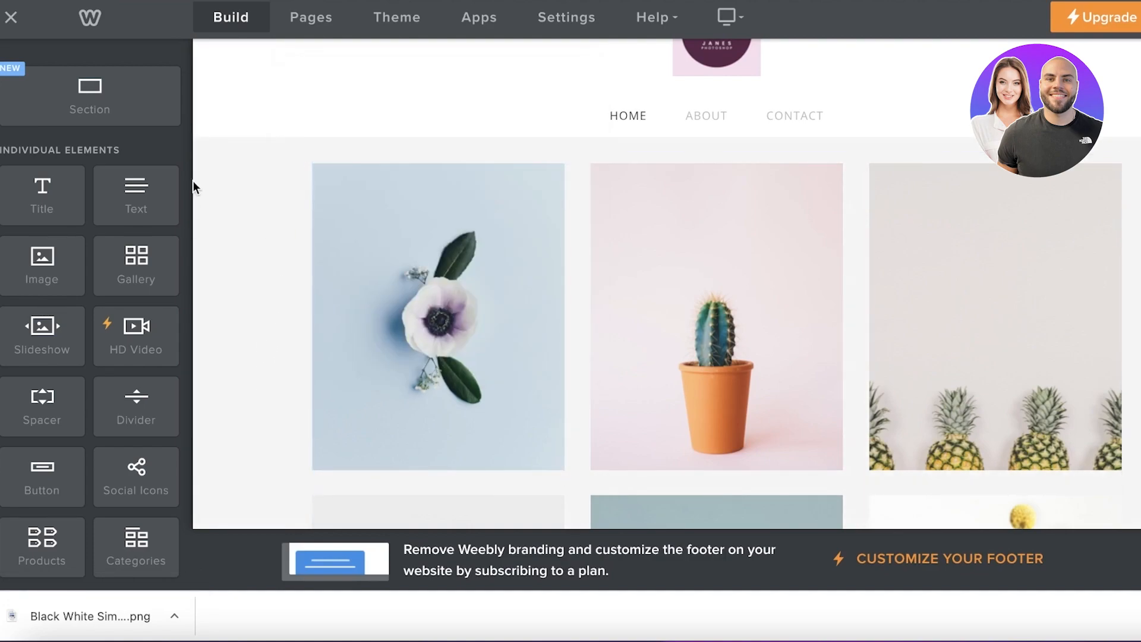
- Try inserting a new section above the home page's photo grid and look through the available section layouts
scroll(495, 245, "down", 7)
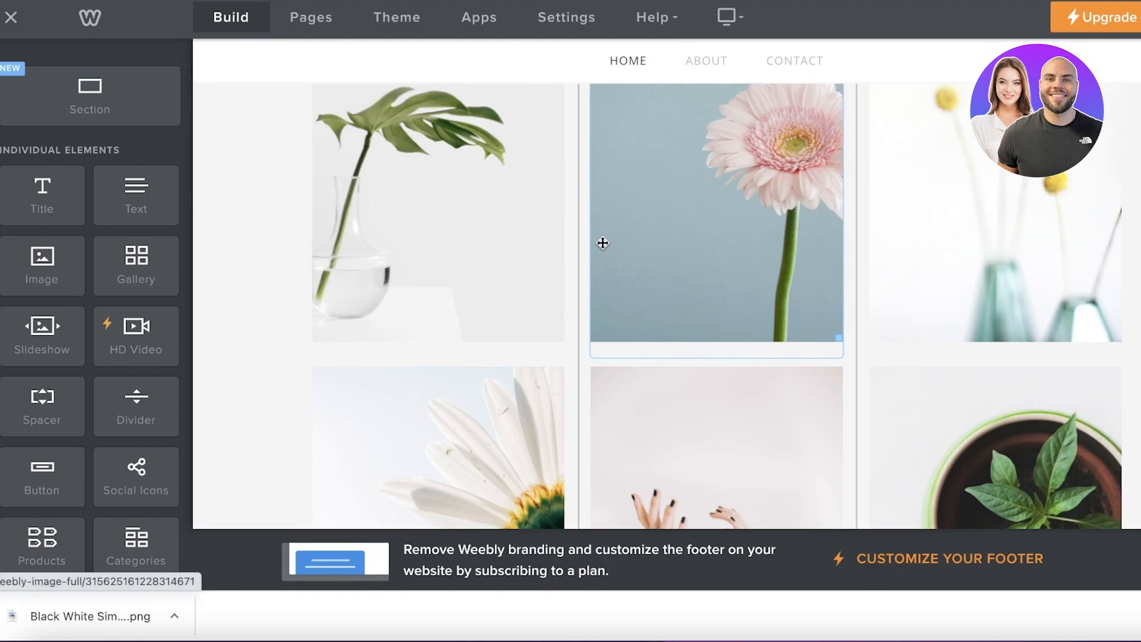
scroll(331, 265, "up", 7)
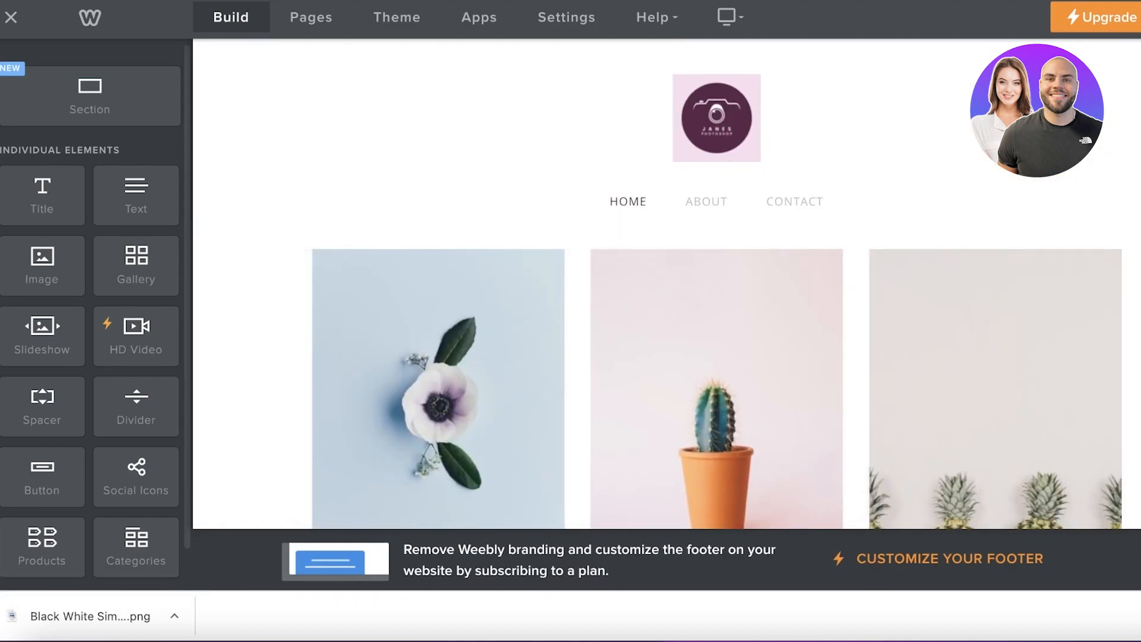
scroll(128, 304, "down", 3)
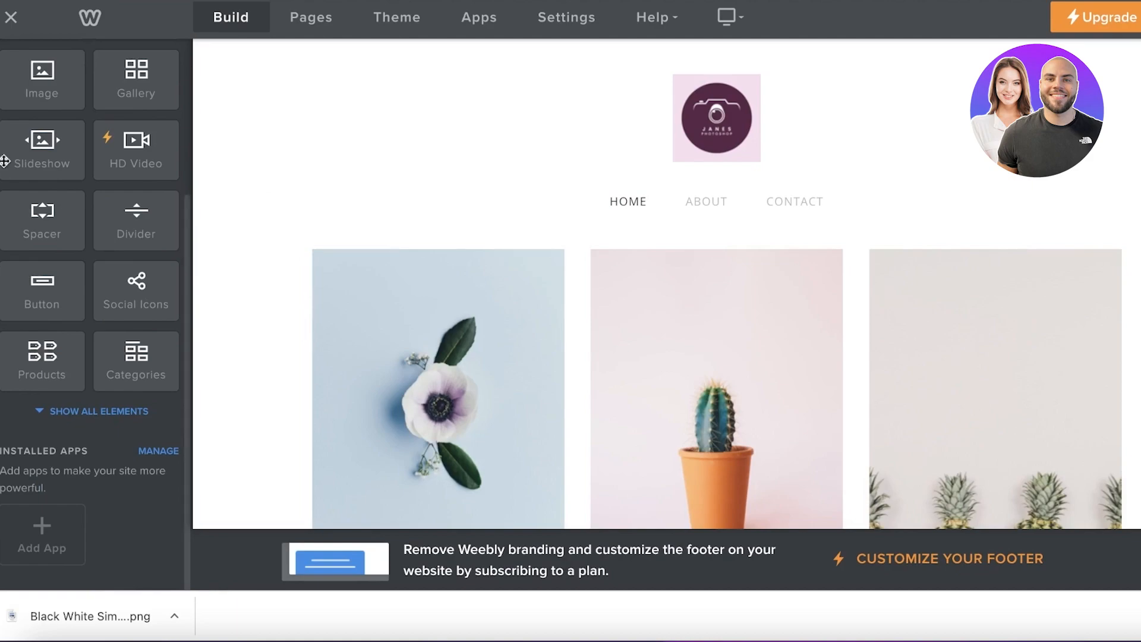
scroll(120, 69, "up", 3)
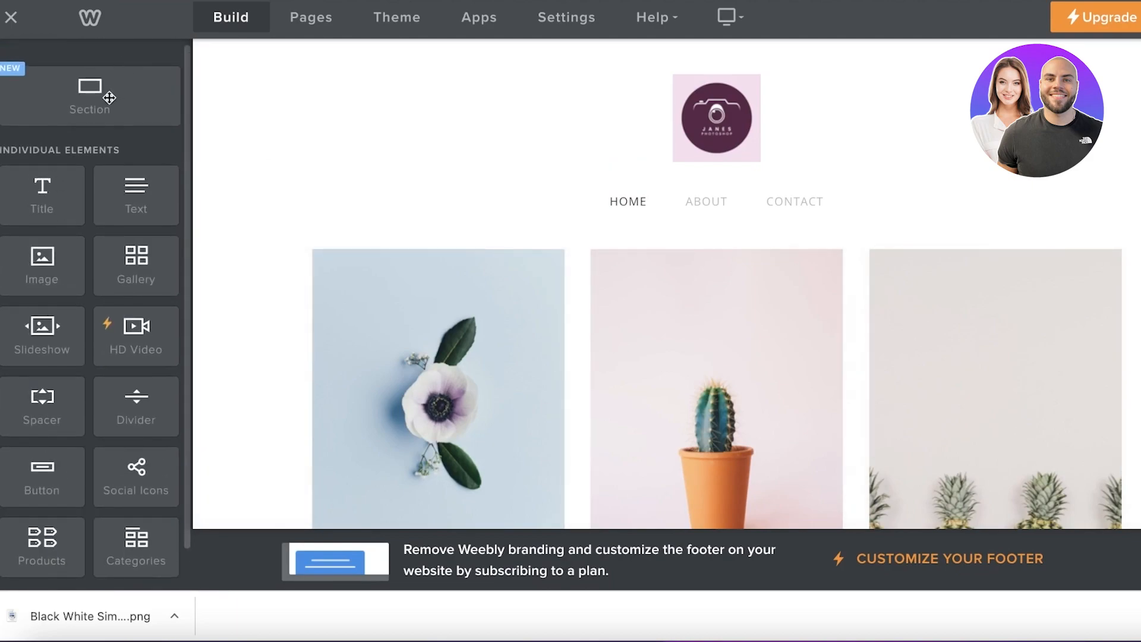
left_click_drag(72, 110, 647, 255)
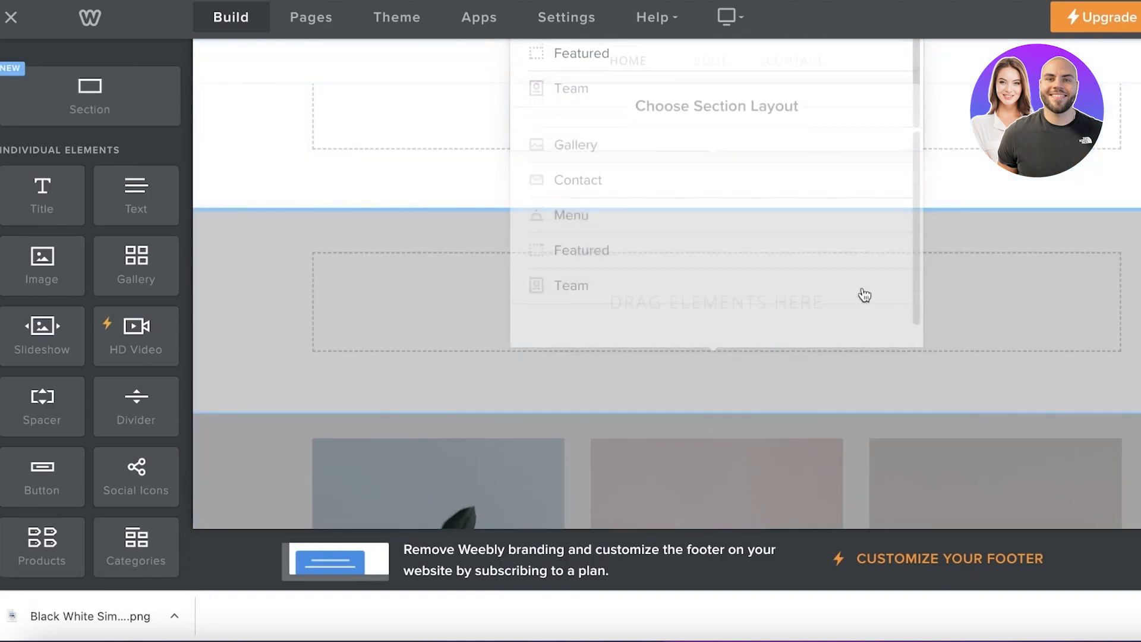
scroll(563, 439, "down", 1)
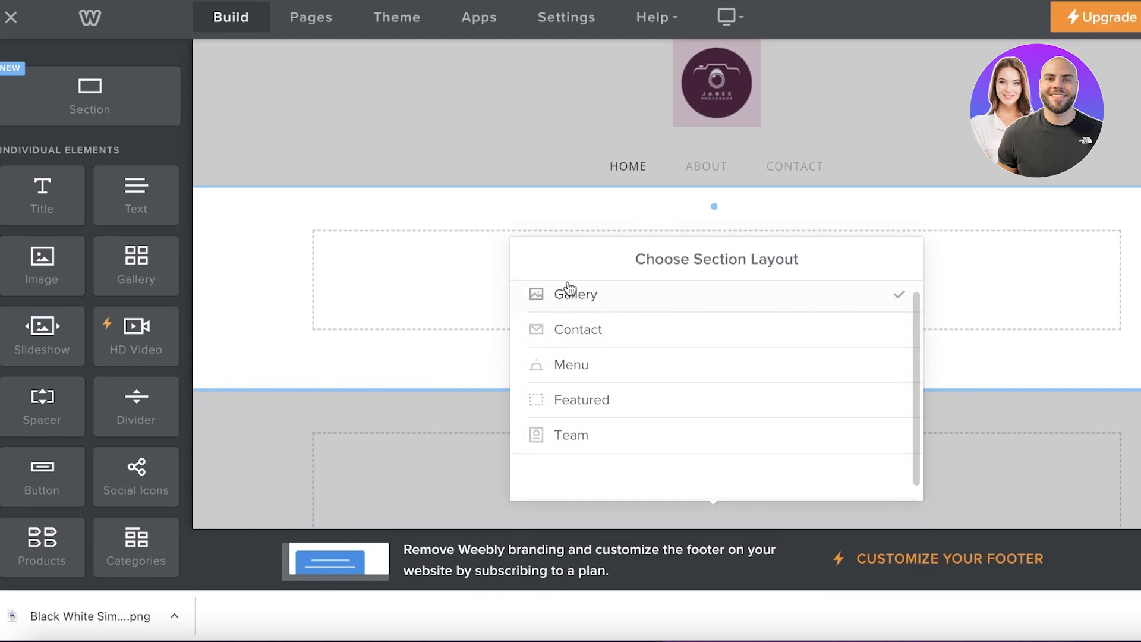
left_click(1048, 178)
scroll(975, 282, "down", 3)
scroll(903, 313, "up", 3)
left_click(901, 311)
scroll(978, 321, "down", 1)
scroll(881, 380, "down", 5)
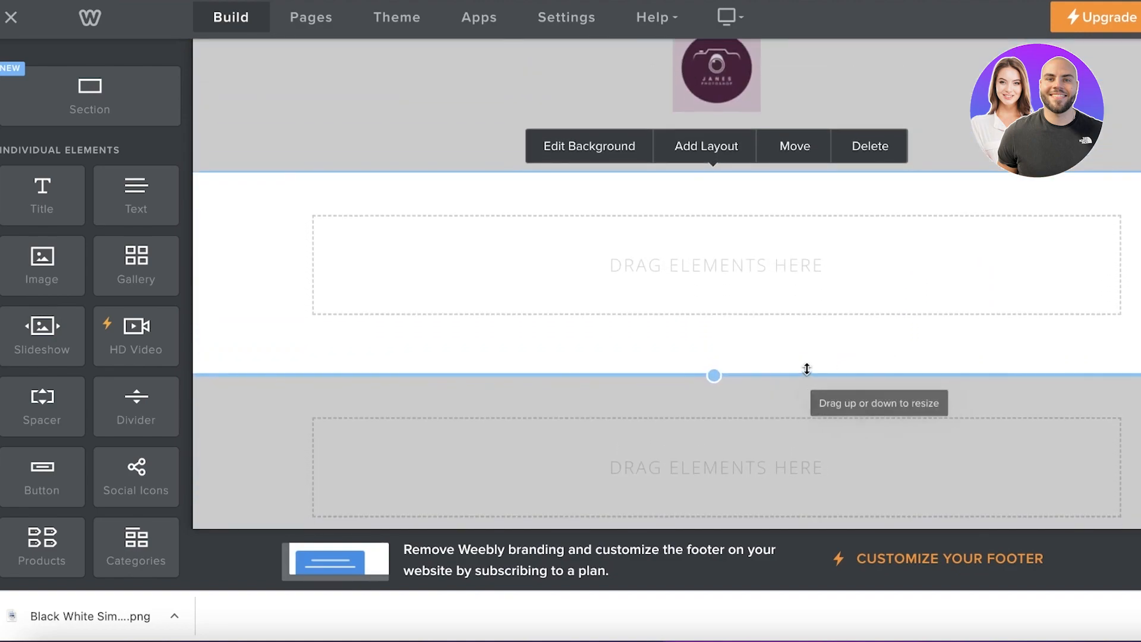
- Delete the newly inserted empty section above the photo grid
scroll(790, 237, "up", 5)
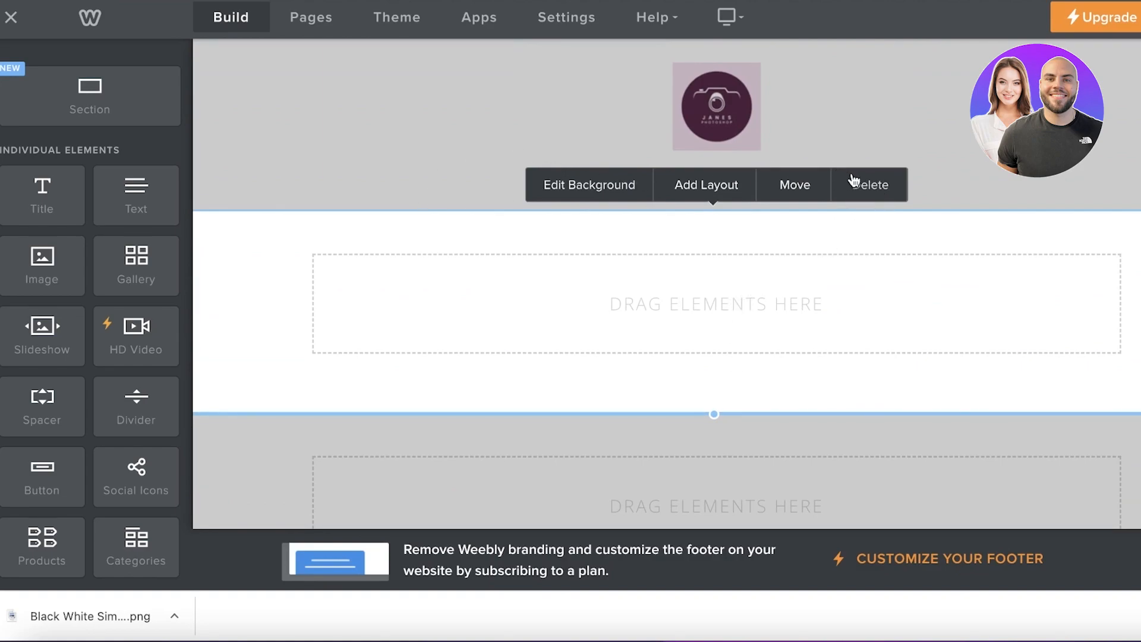
left_click(864, 188)
left_click(761, 304)
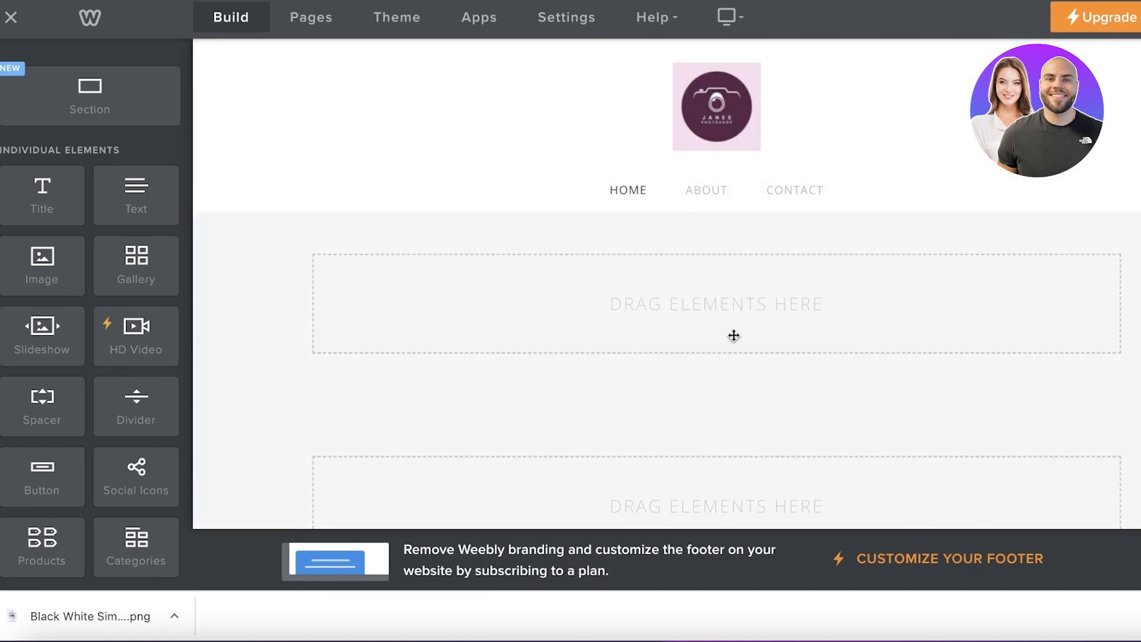
- Show all available page elements and look through the full list, including forms, media and embed elements
scroll(76, 179, "down", 4)
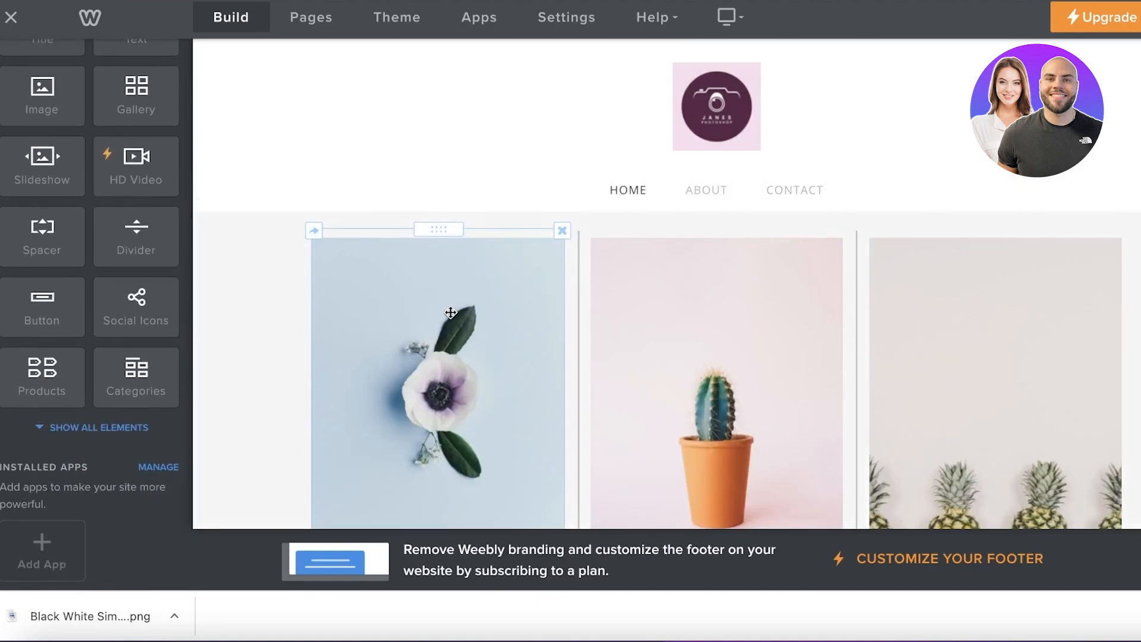
scroll(119, 336, "down", 1)
left_click(84, 416)
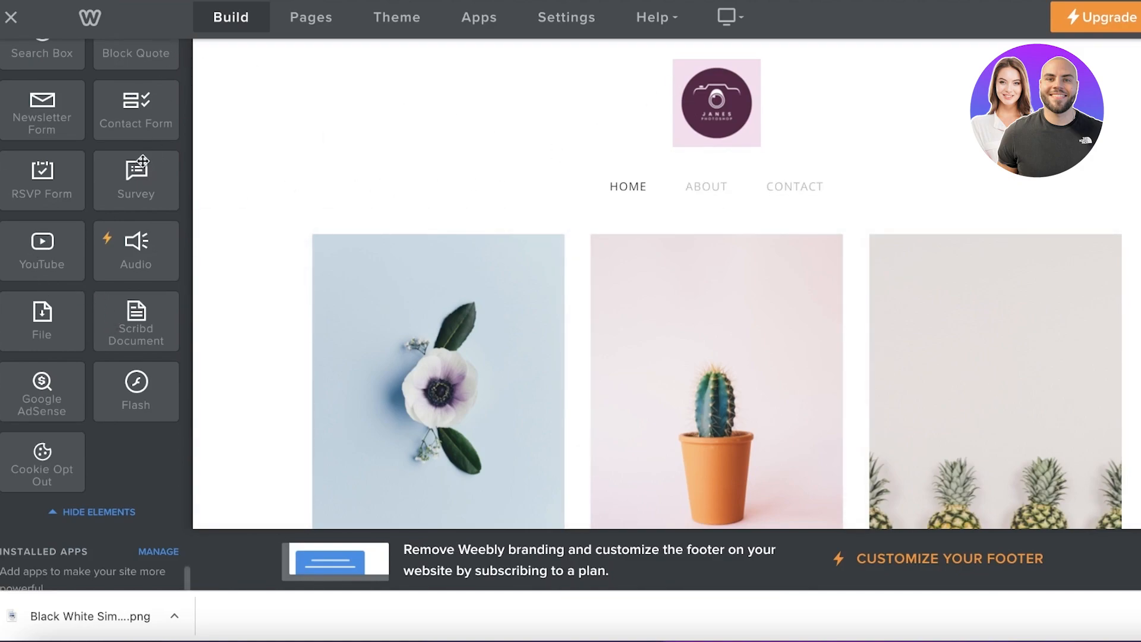
scroll(41, 124, "up", 2)
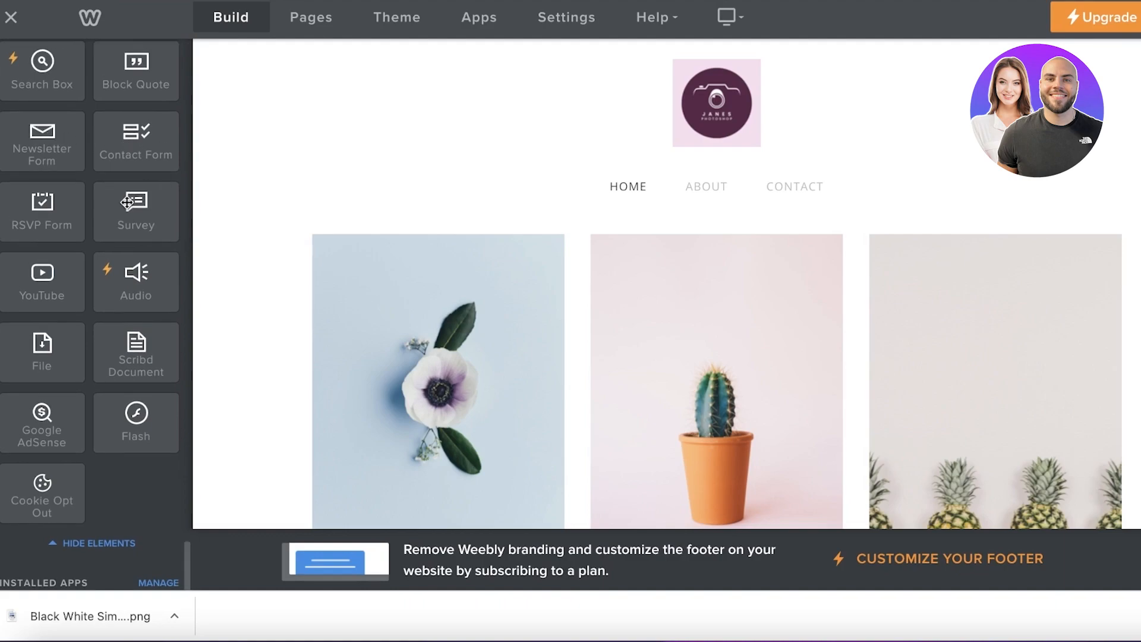
scroll(127, 202, "up", 10)
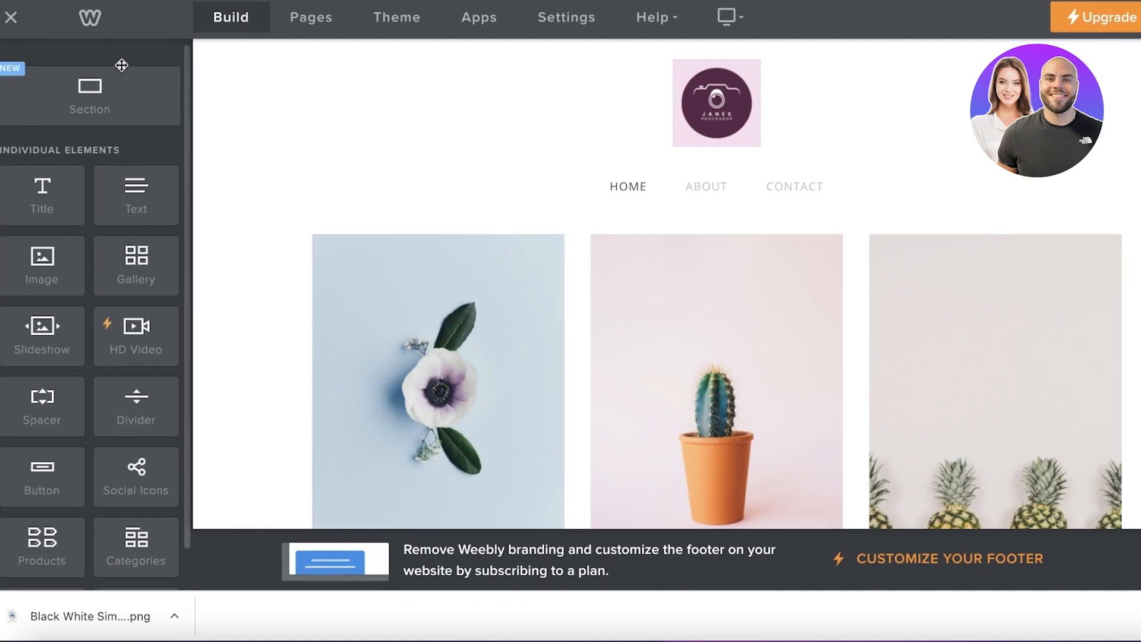
scroll(163, 131, "down", 8)
scroll(298, 178, "down", 1)
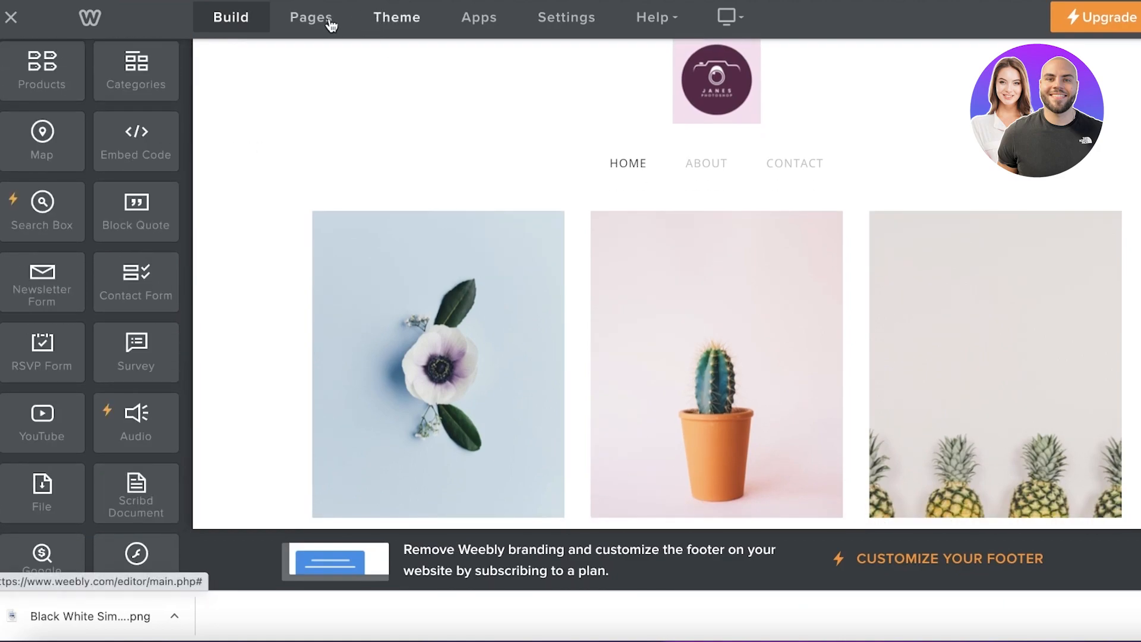
- Look over the App Center's app categories and return to the site editor
left_click(457, 18)
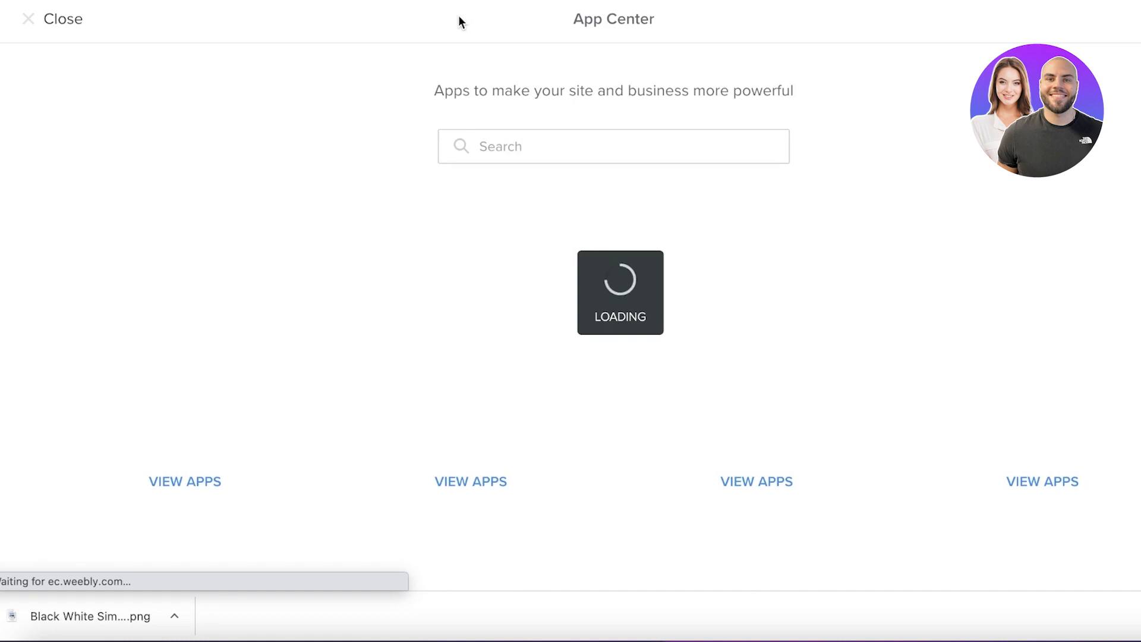
scroll(833, 131, "down", 8)
scroll(936, 161, "up", 8)
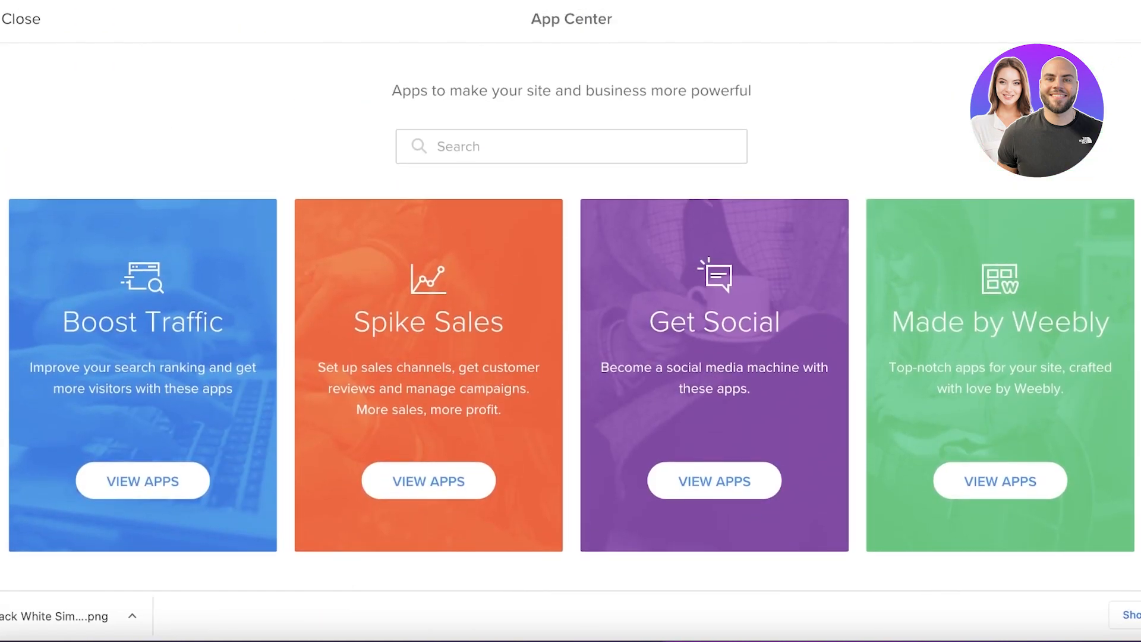
left_click(1140, 616)
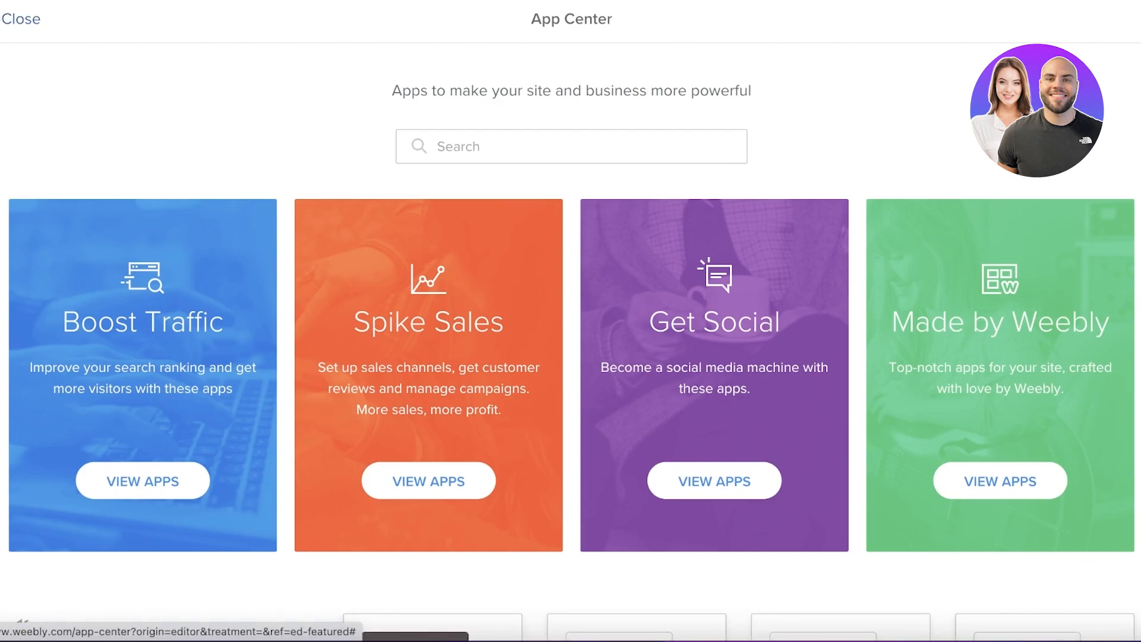
left_click(21, 18)
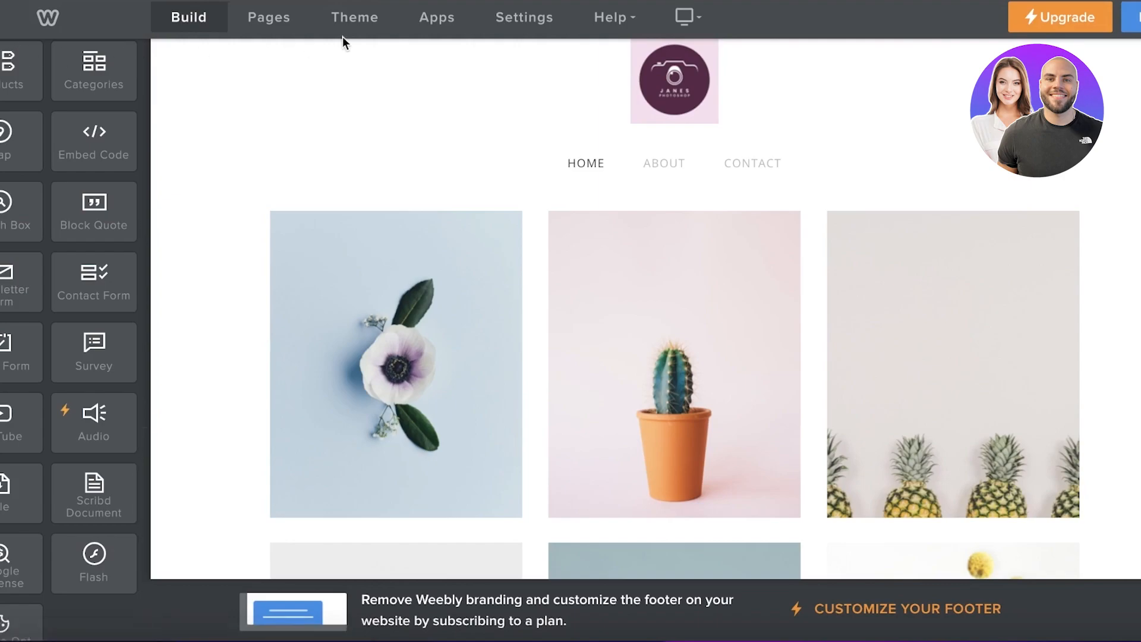
- Look over the home page down to its footer and go through the page elements again
scroll(929, 119, "down", 3)
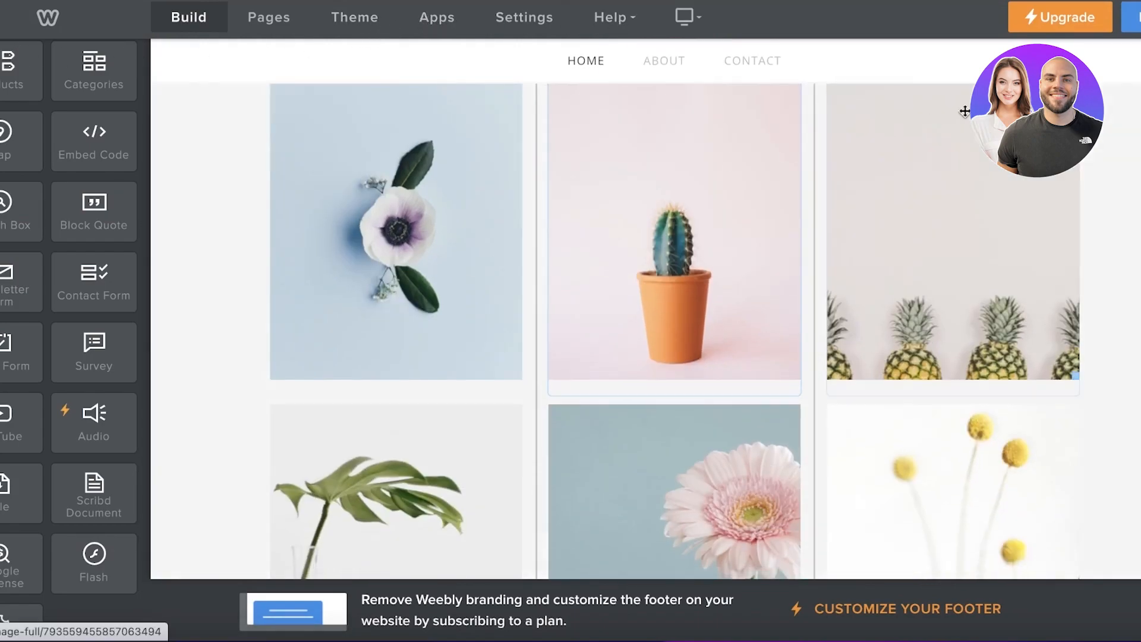
scroll(34, 299, "up", 6)
scroll(340, 201, "down", 10)
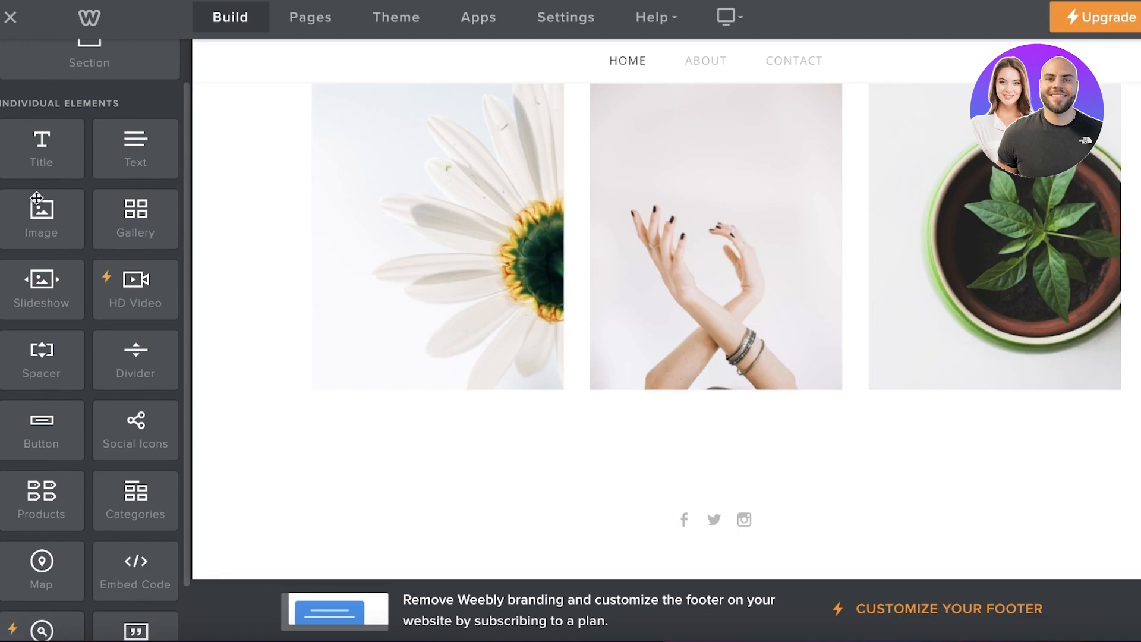
scroll(27, 357, "down", 10)
scroll(34, 266, "up", 5)
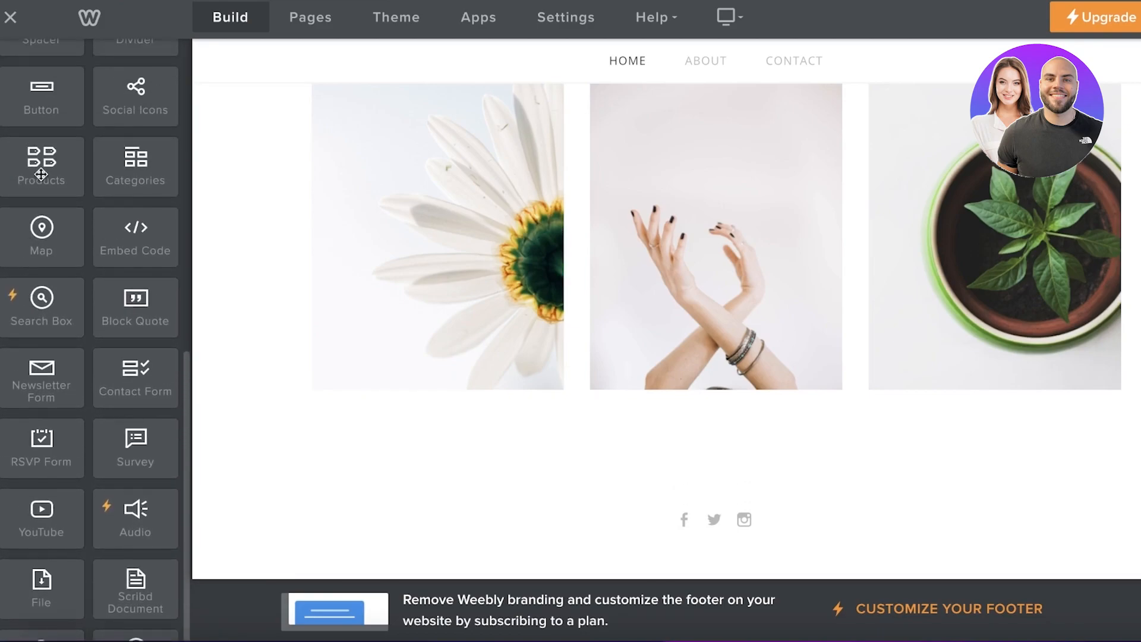
- Add a map element below the photo grid on the home page and check the map's location marker
left_click_drag(47, 272, 675, 458)
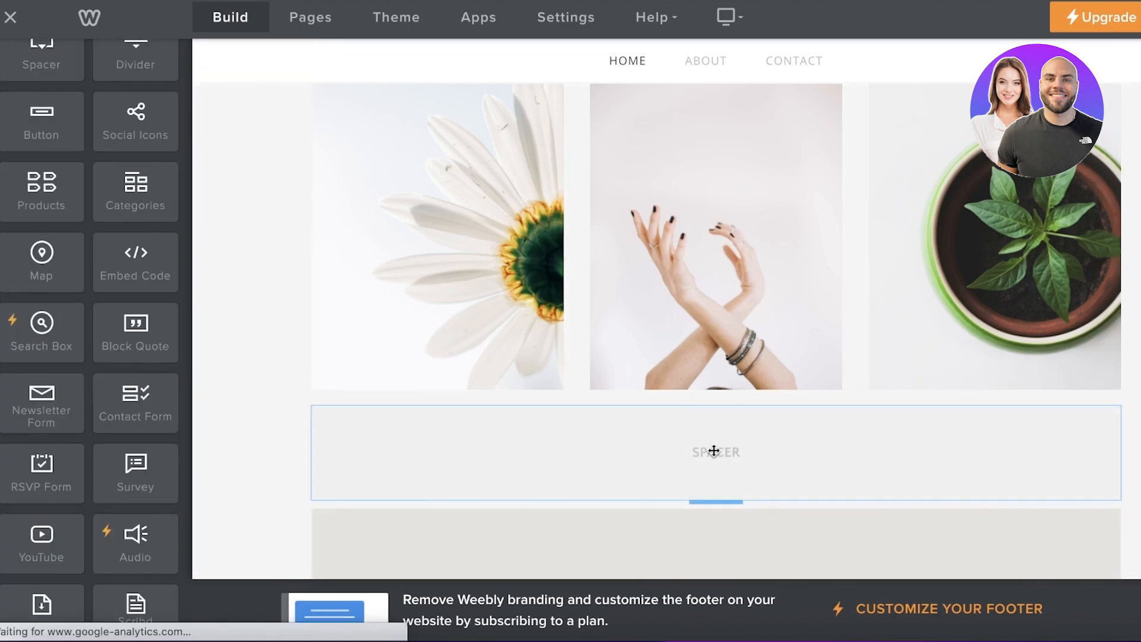
scroll(714, 451, "down", 5)
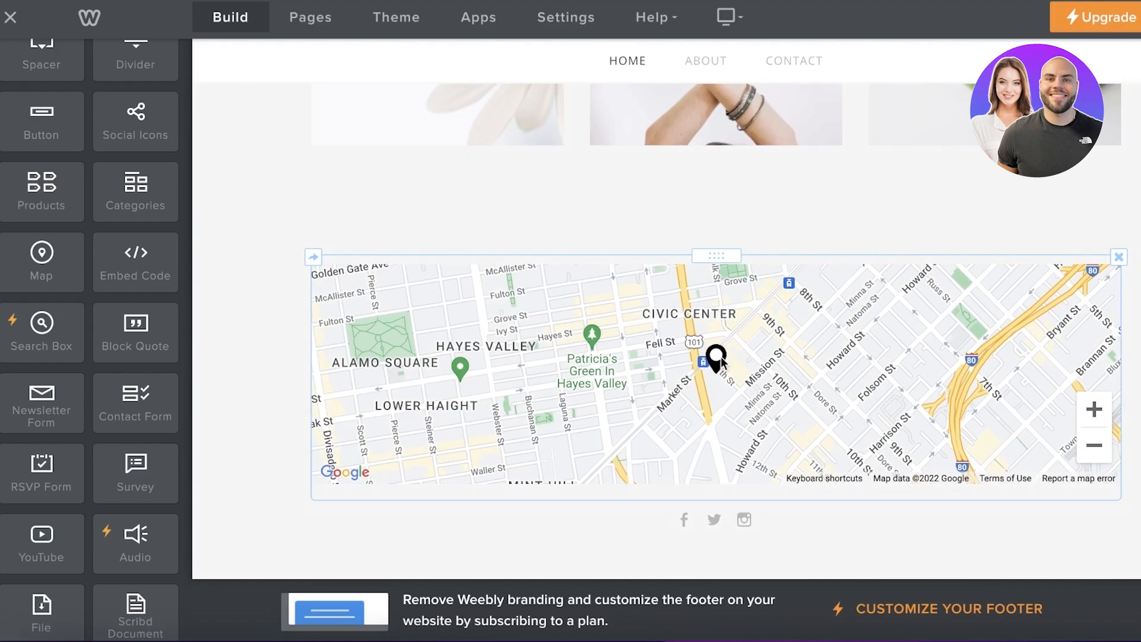
left_click(713, 361)
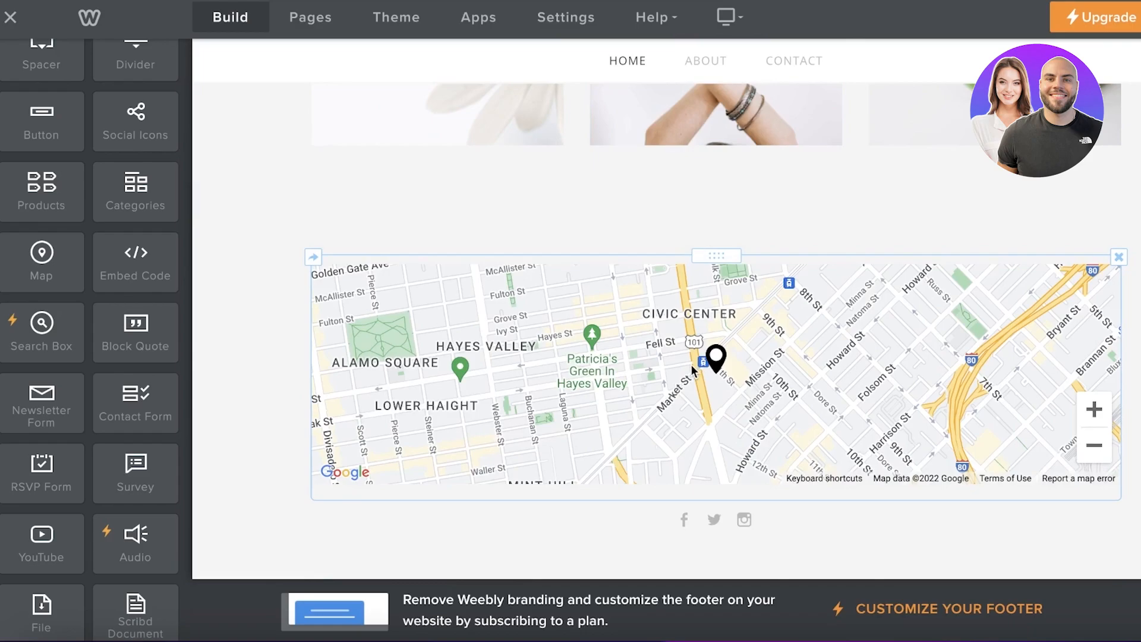
- Publish the website
scroll(933, 199, "up", 7)
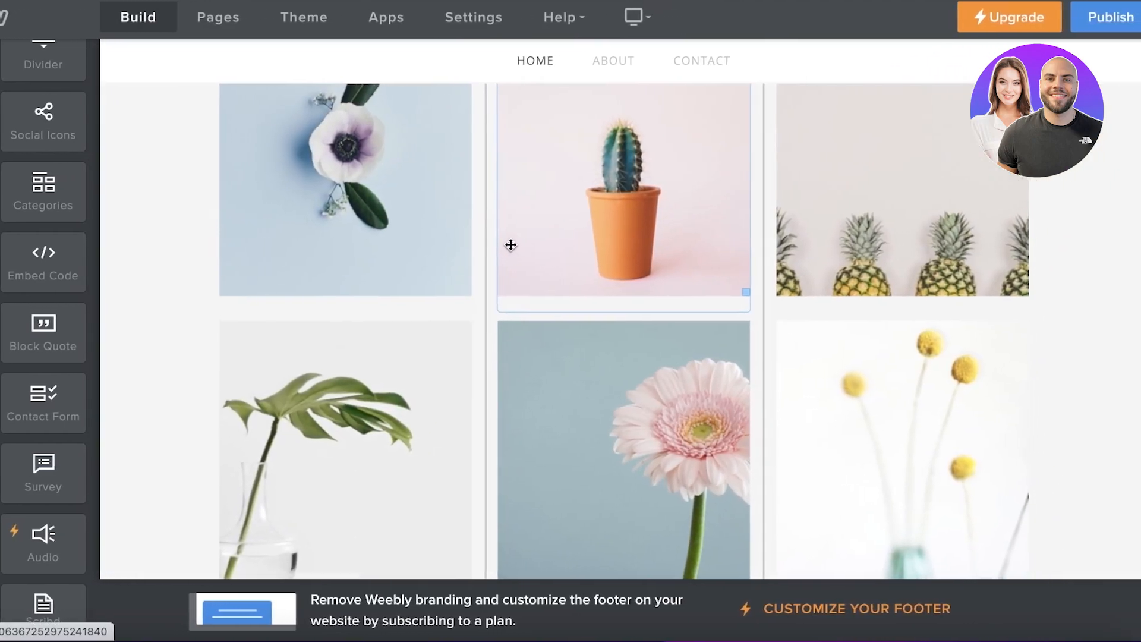
scroll(511, 245, "up", 3)
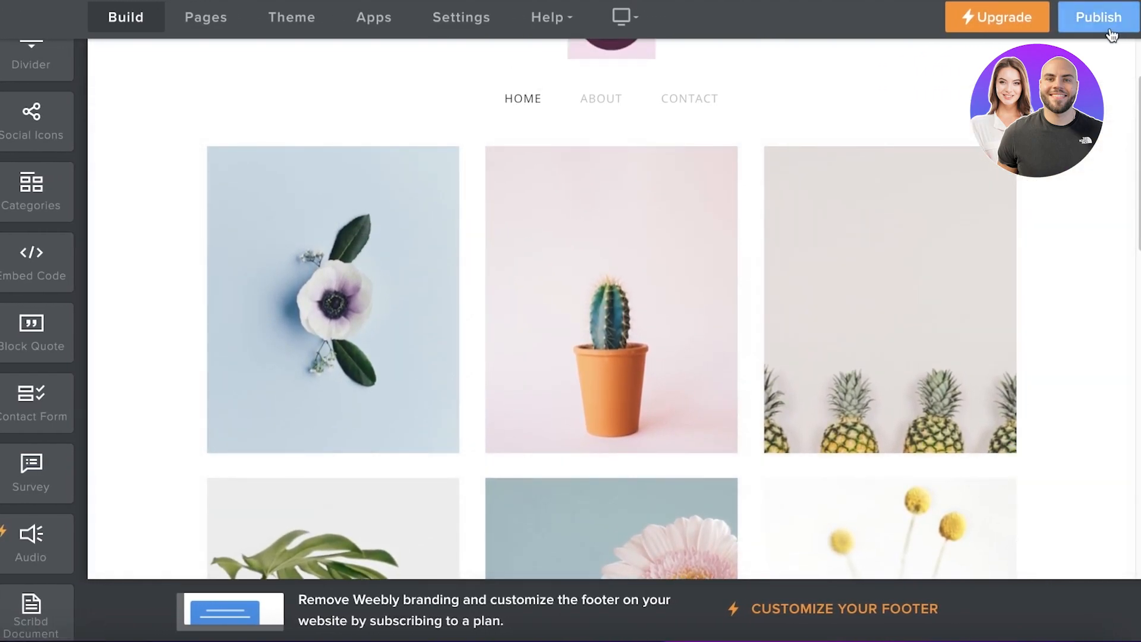
left_click(1106, 22)
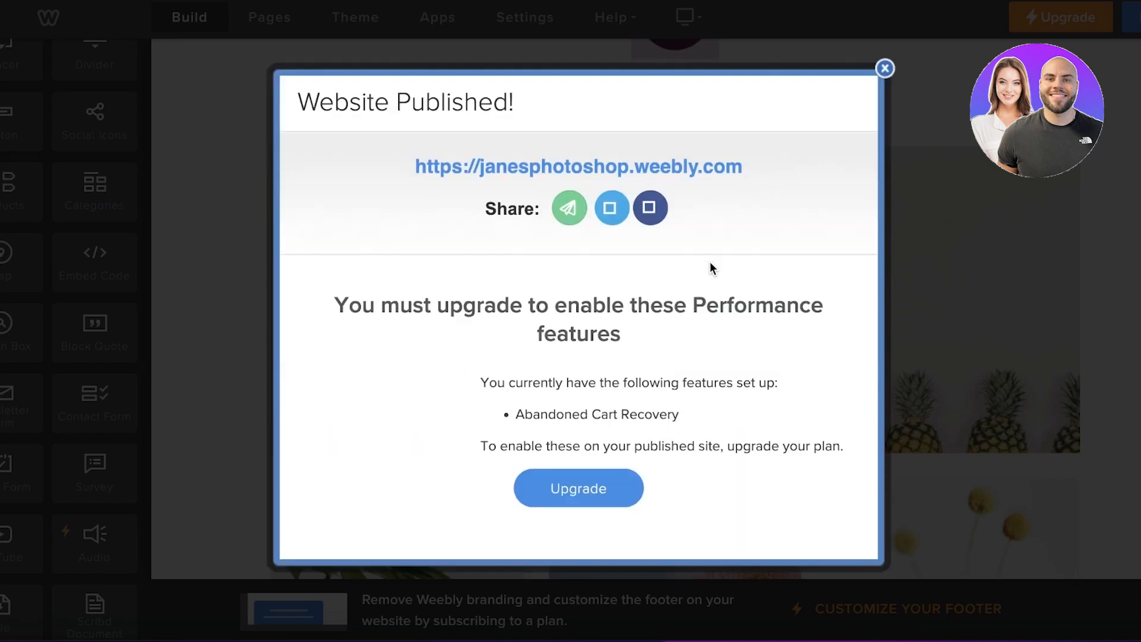
- Open the published site at janesphotoshop.weebly.com and look over its Flowers Photoshop page
left_click(696, 171)
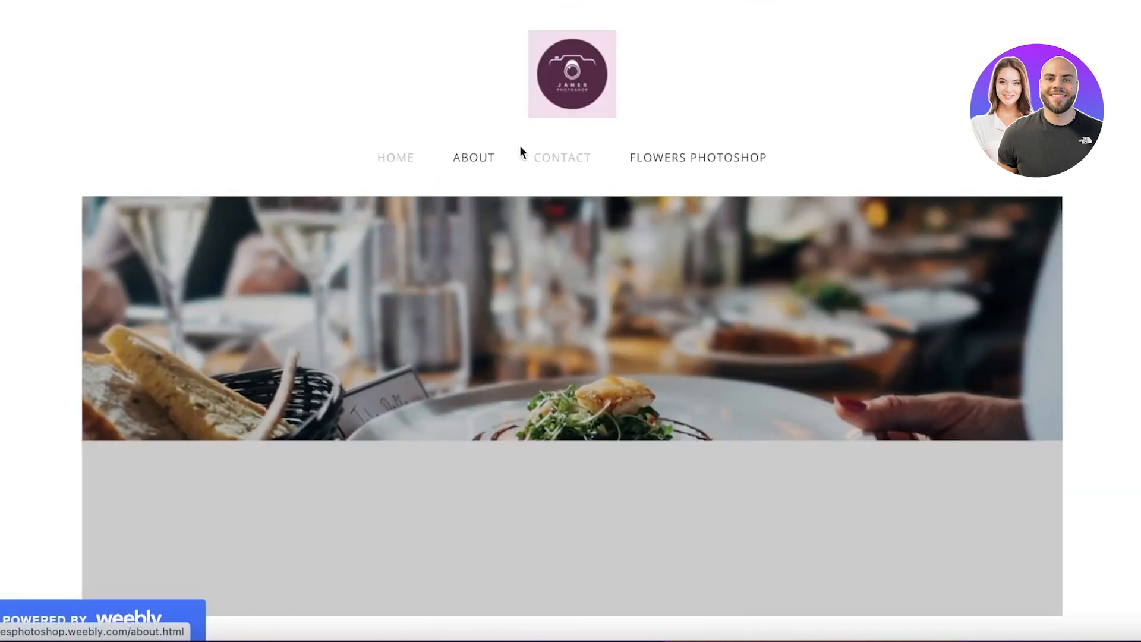
scroll(564, 190, "down", 6)
scroll(1124, 157, "up", 6)
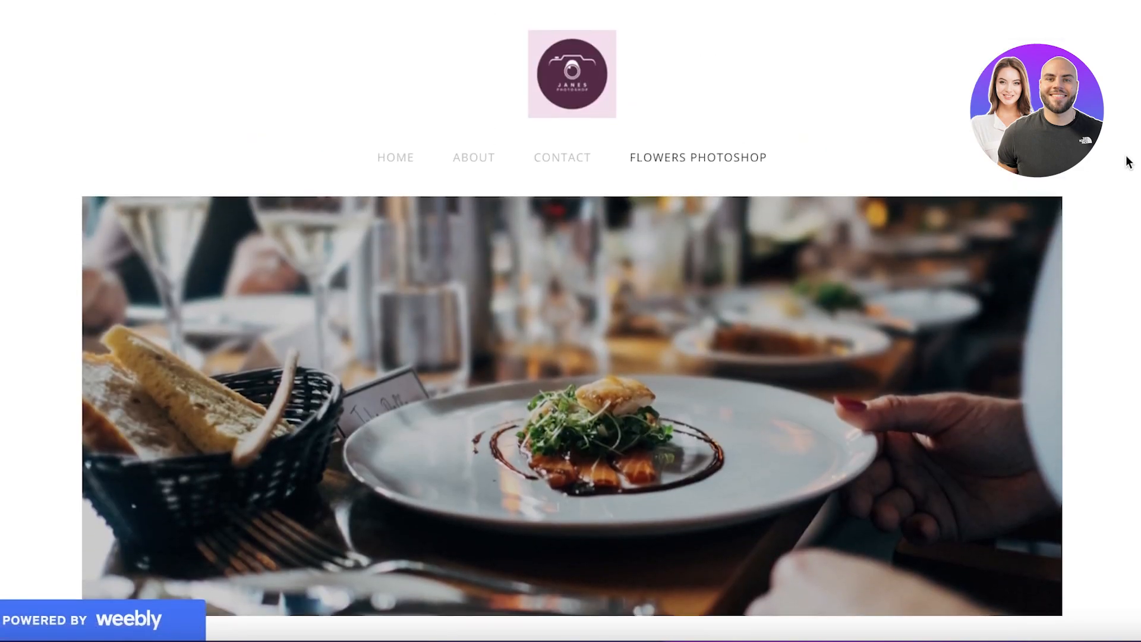